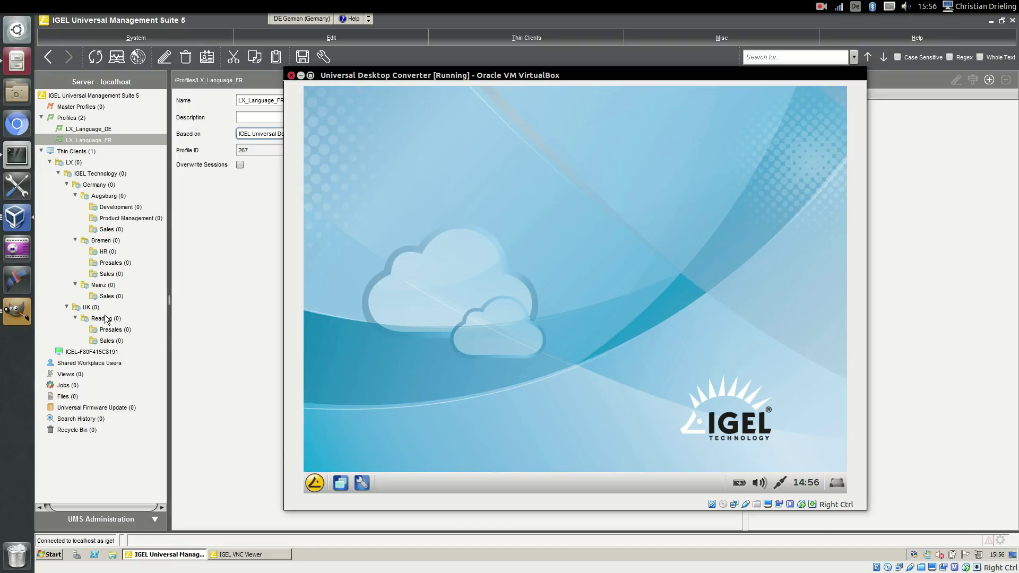
Step: Open the thin client's start menu and close it again
click(314, 486)
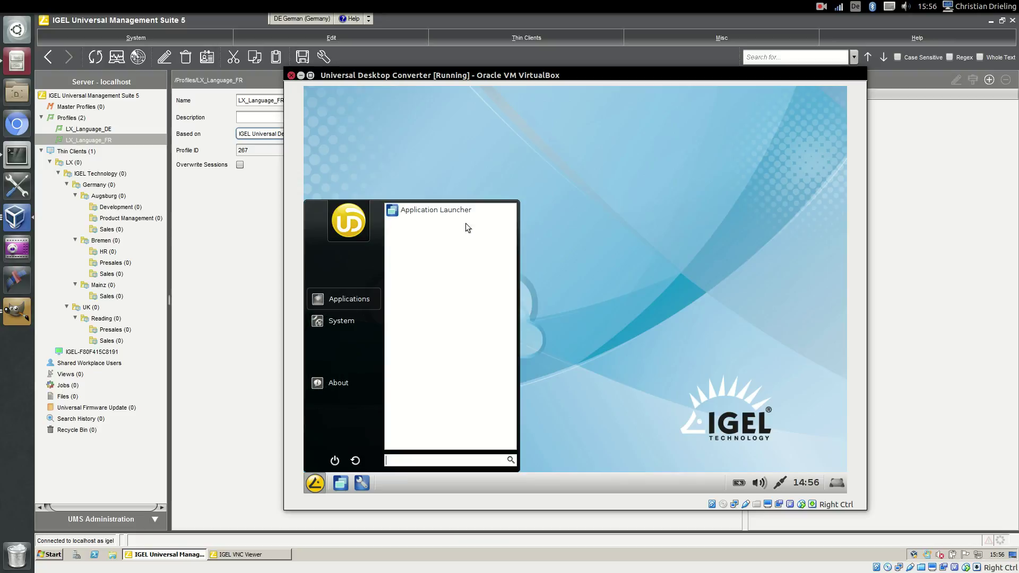
click(620, 242)
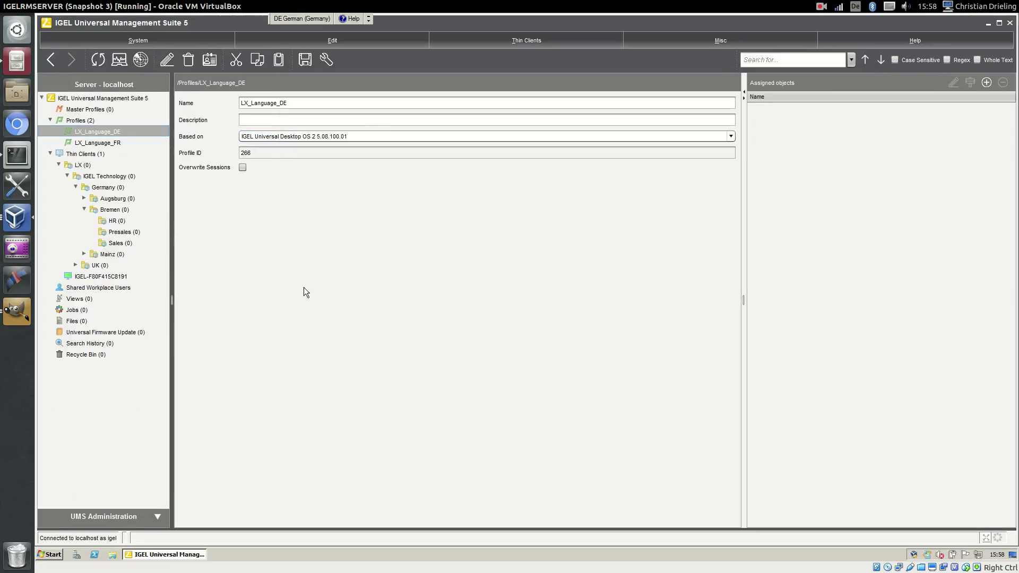
Step: Check LX_Language_DE's User Interface > Language setting (Deutsch) and cancel without changes
double_click(94, 131)
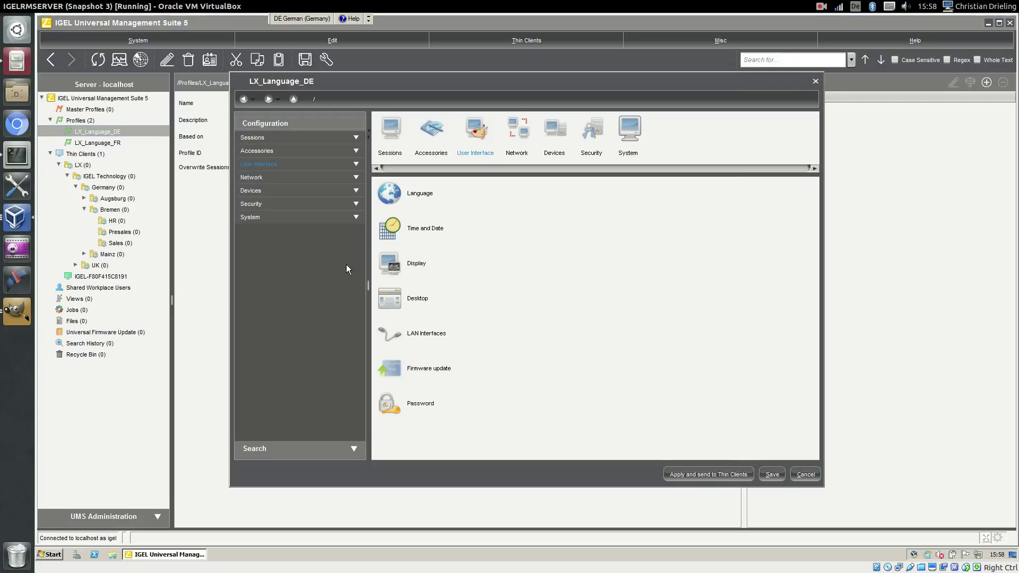
click(280, 165)
click(266, 197)
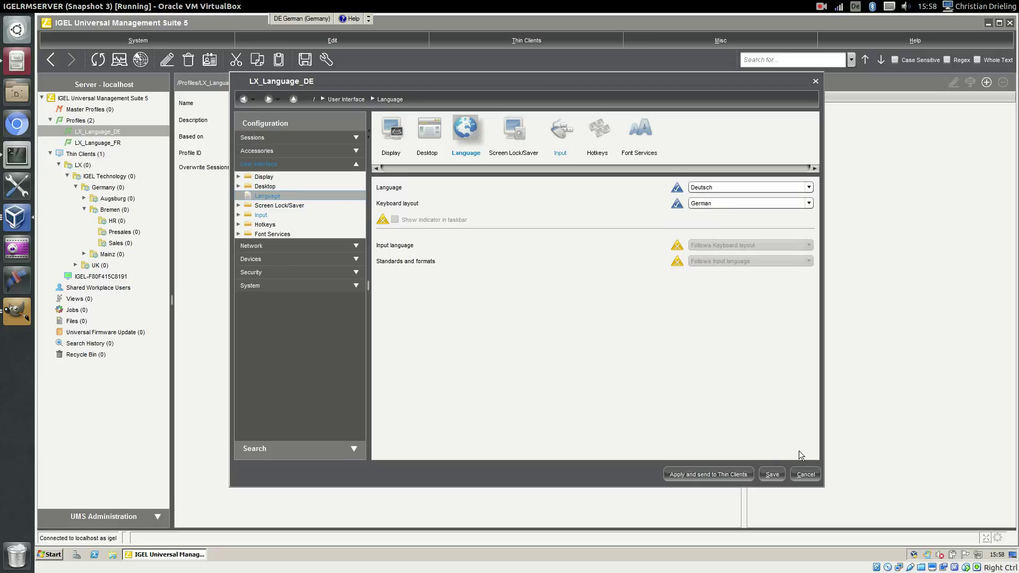
click(806, 475)
Step: Check LX_Language_FR's Language setting (Français, French keyboard) and cancel without changes
click(110, 144)
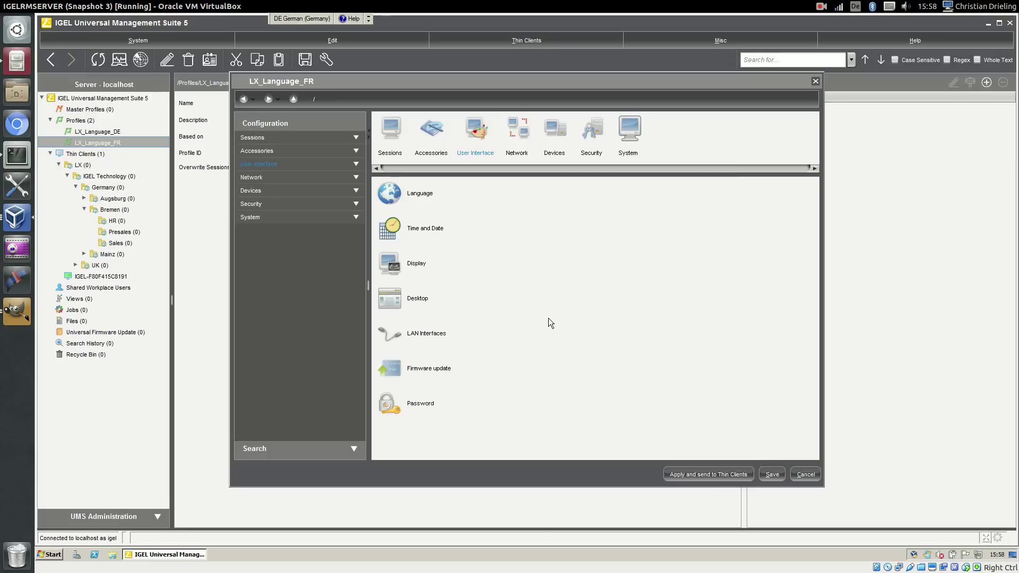
click(302, 170)
click(263, 205)
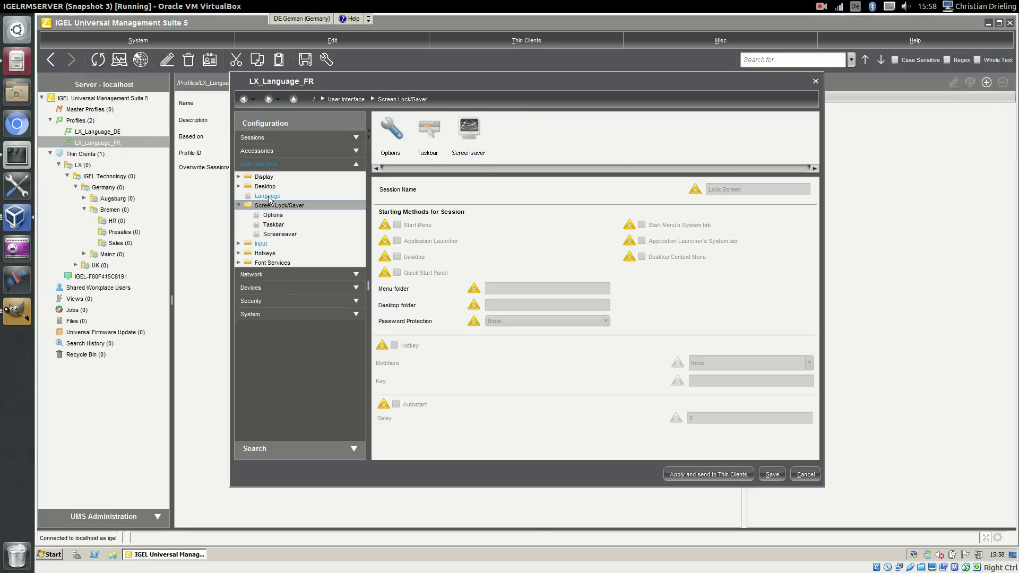
click(267, 195)
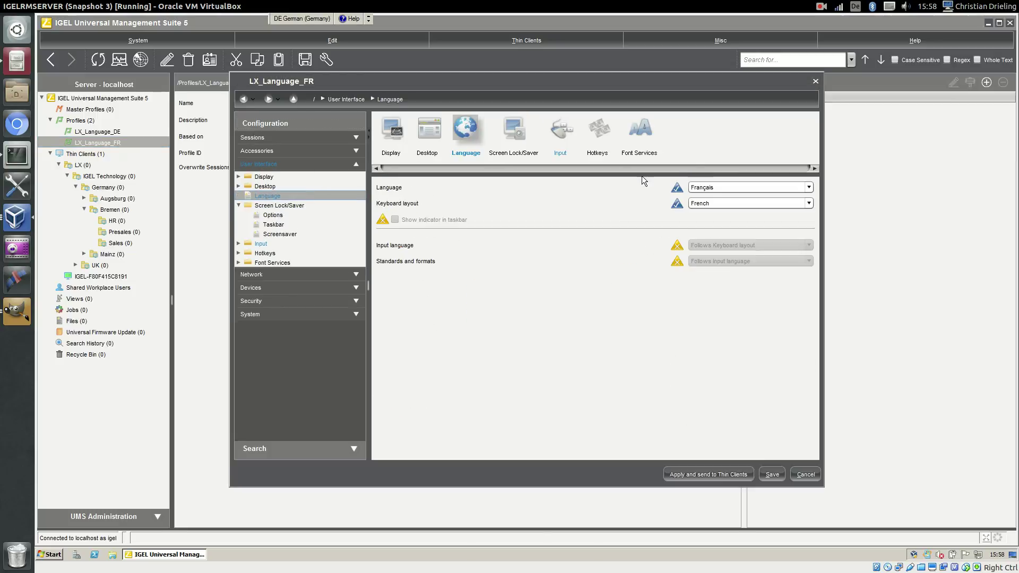
click(807, 477)
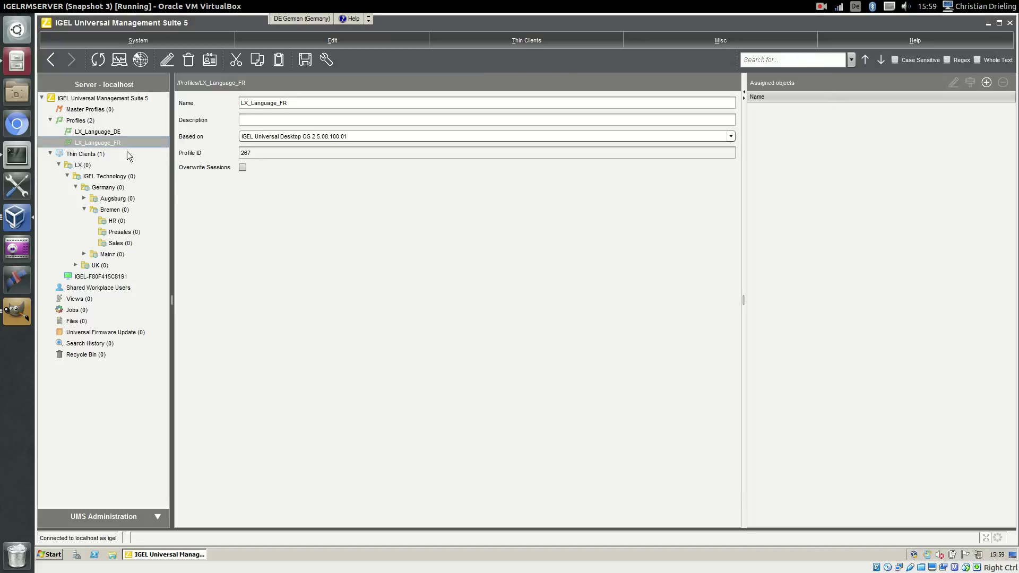
Step: Assign LX_Language_DE to Germany and LX_Language_FR to Augsburg, and move the thin client into Development
drag(104, 130, 96, 189)
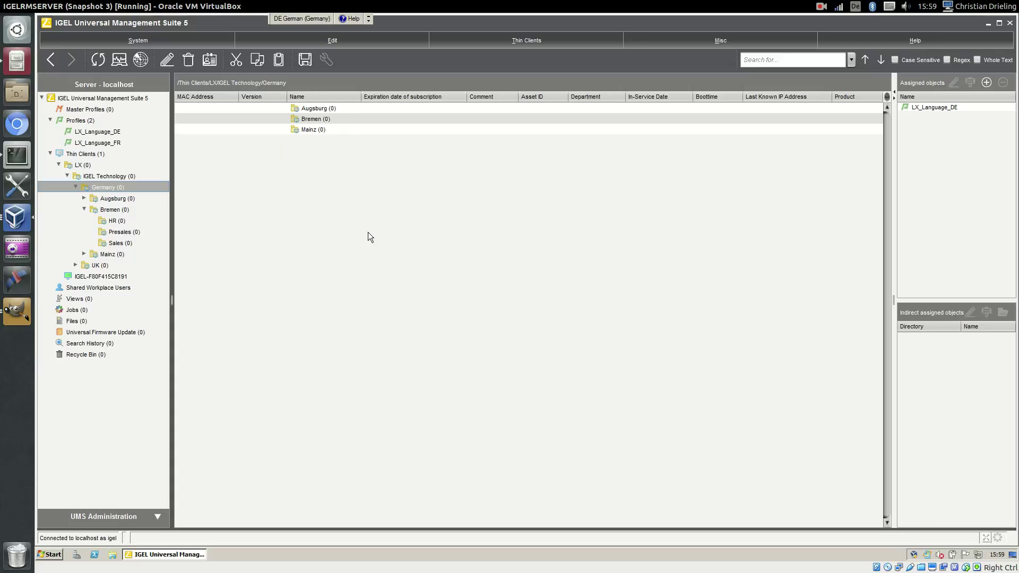
drag(110, 142, 134, 200)
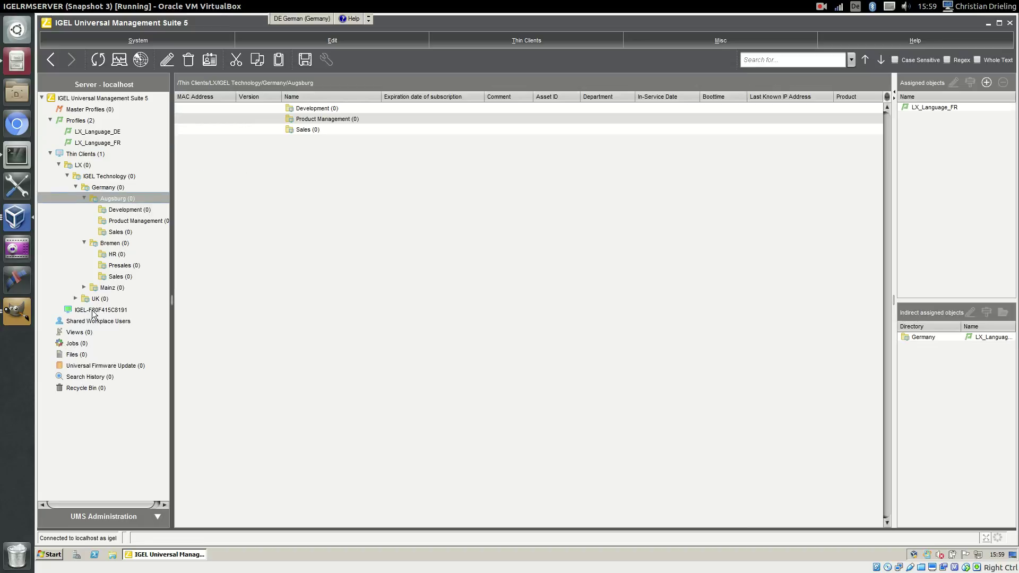
drag(93, 313, 131, 209)
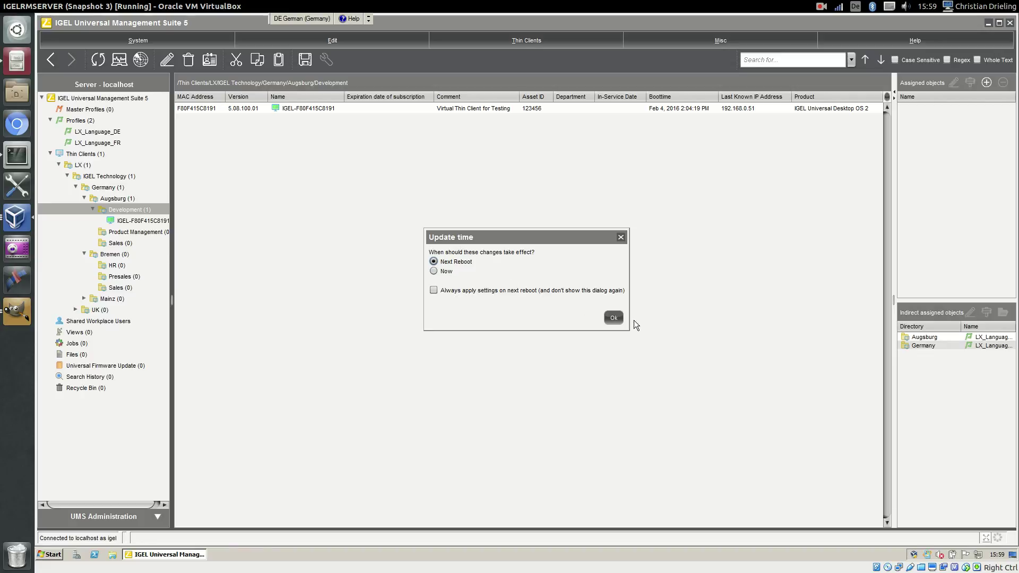
click(619, 319)
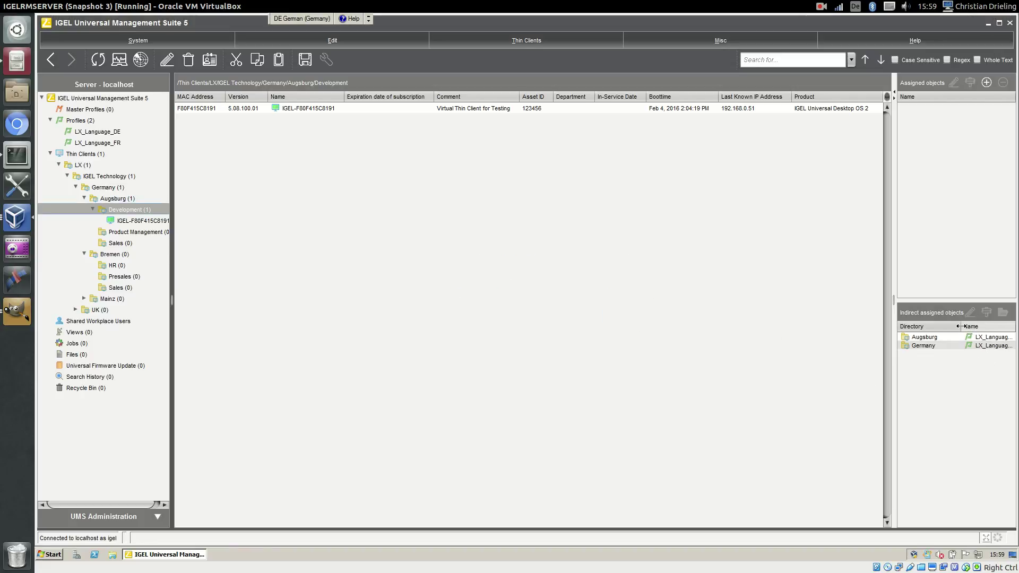
drag(962, 326, 944, 327)
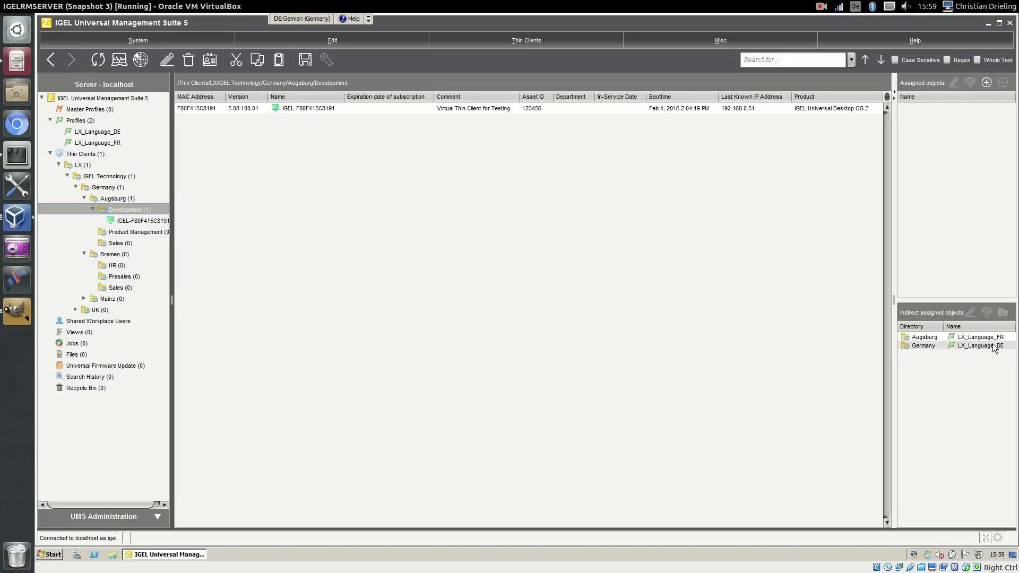
Step: Reboot the thin client from the management console
right_click(133, 223)
click(170, 367)
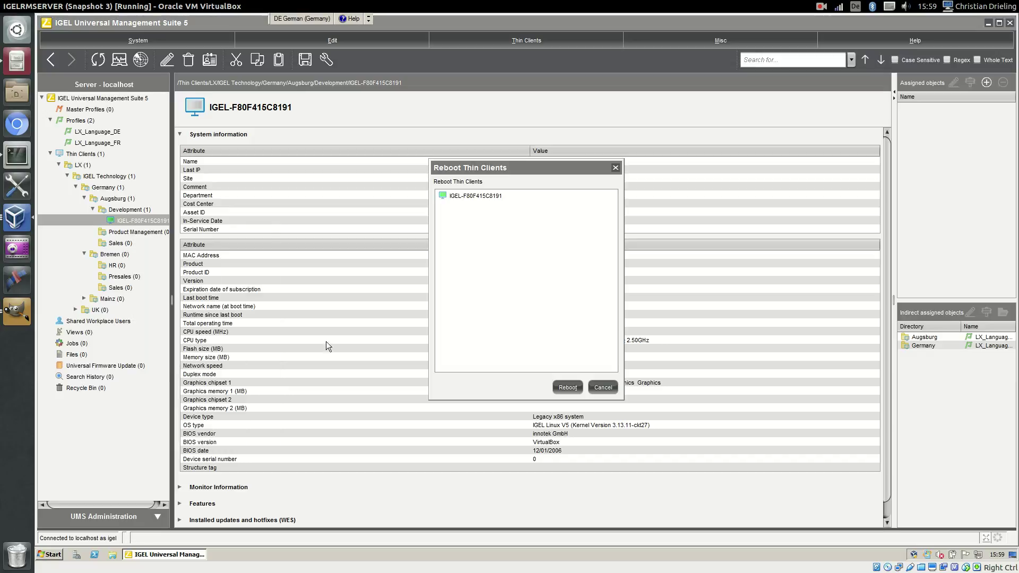
click(568, 387)
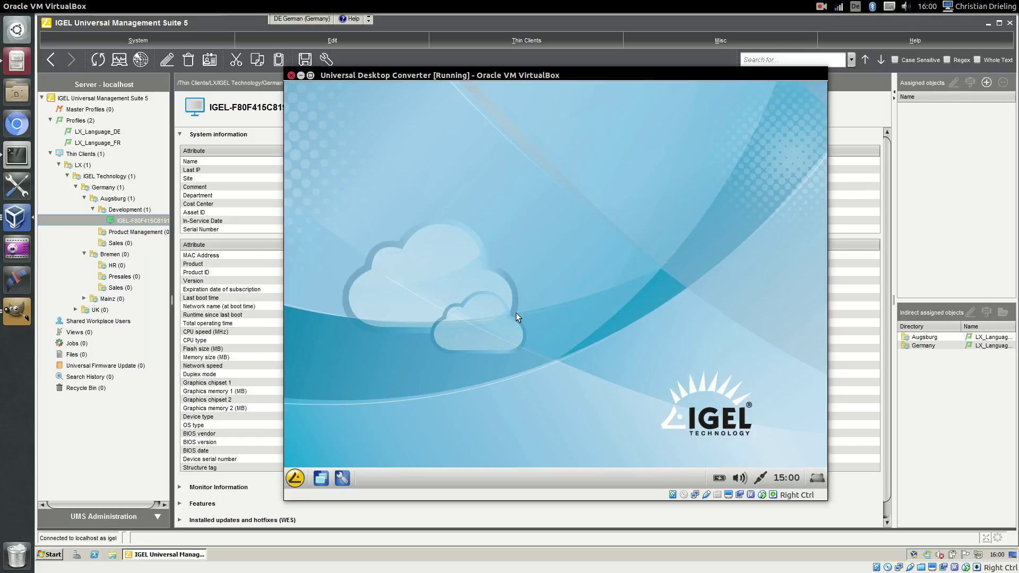
Step: View the thin client's About window in French, then return to the console
click(295, 478)
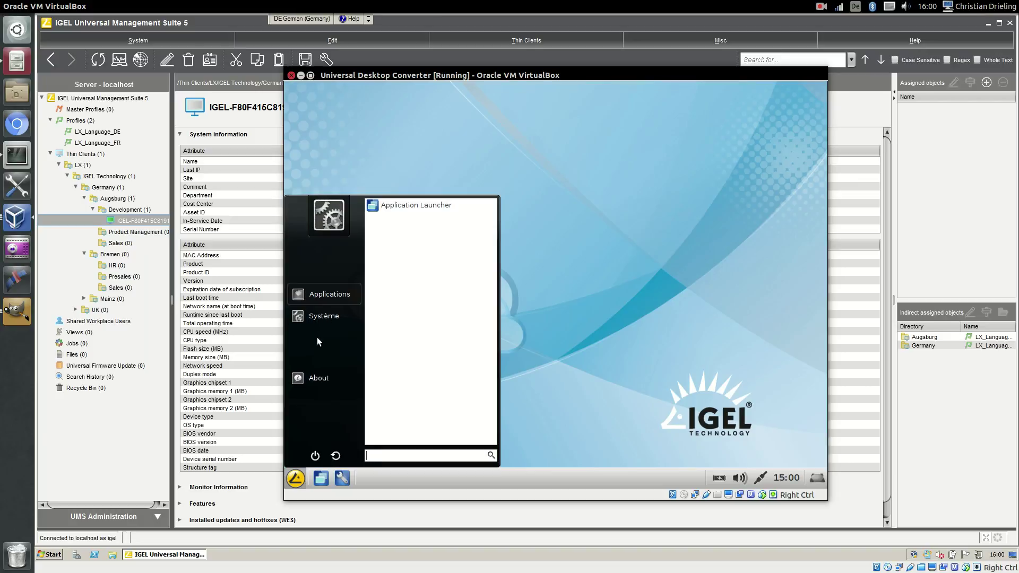
click(317, 380)
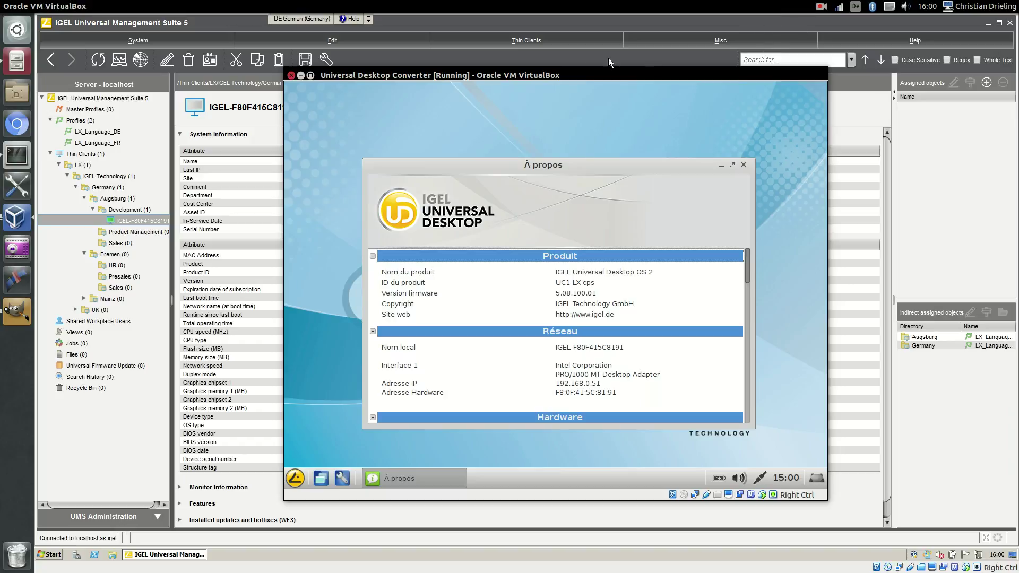
click(590, 30)
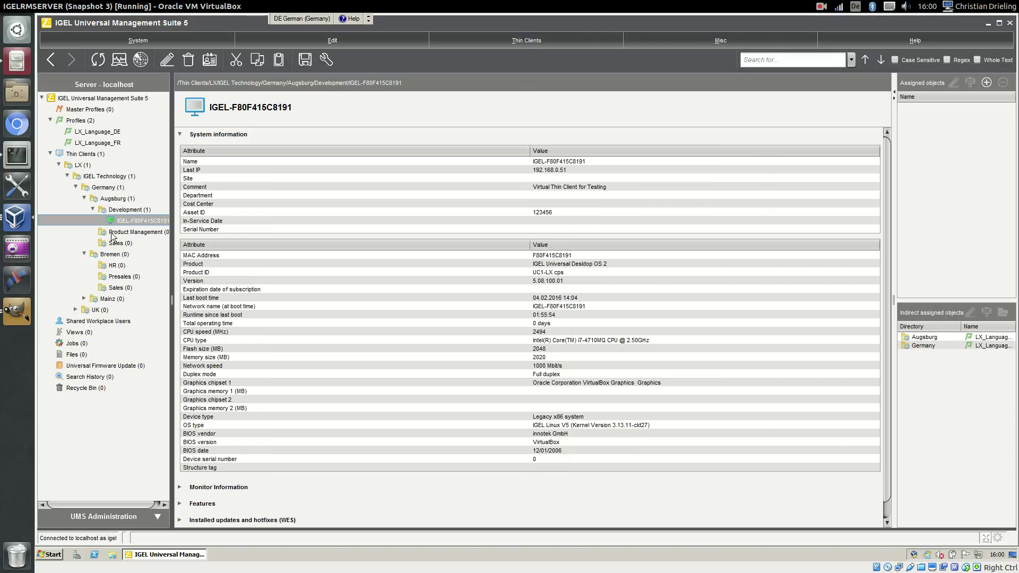
Step: Review the profiles assigned to LX, Germany and Augsburg, and the thin client's system information
click(79, 167)
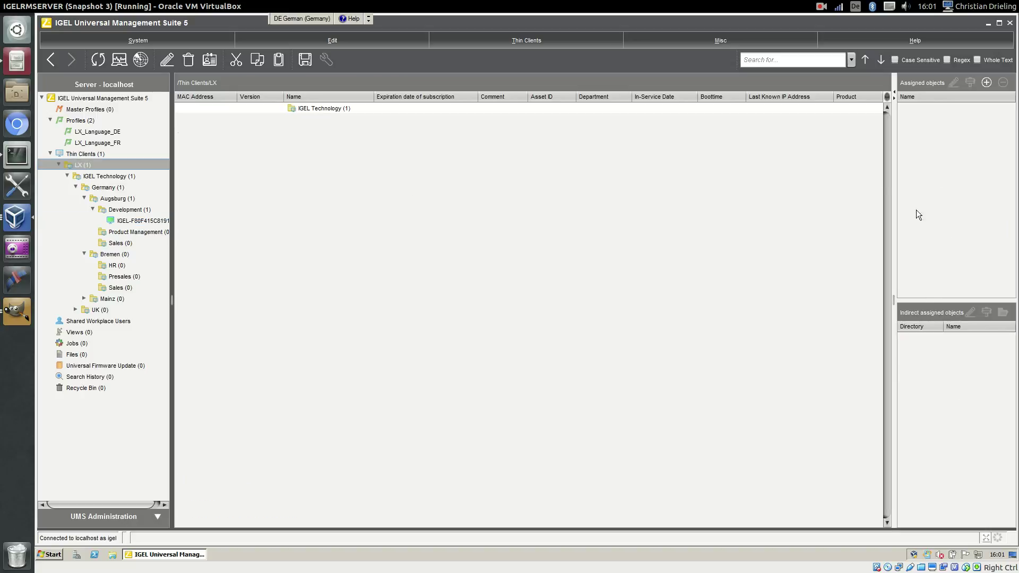
click(100, 188)
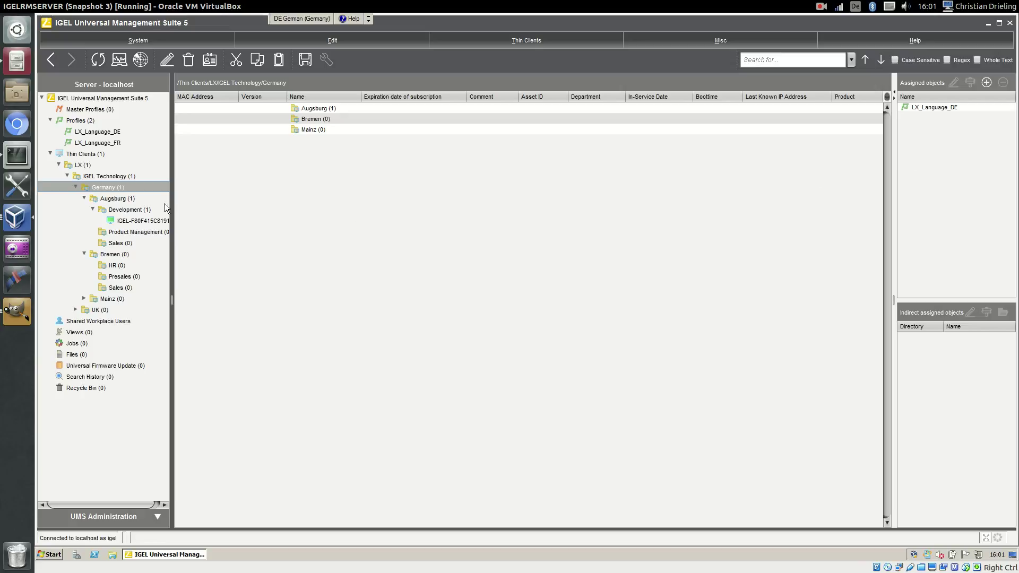
click(113, 199)
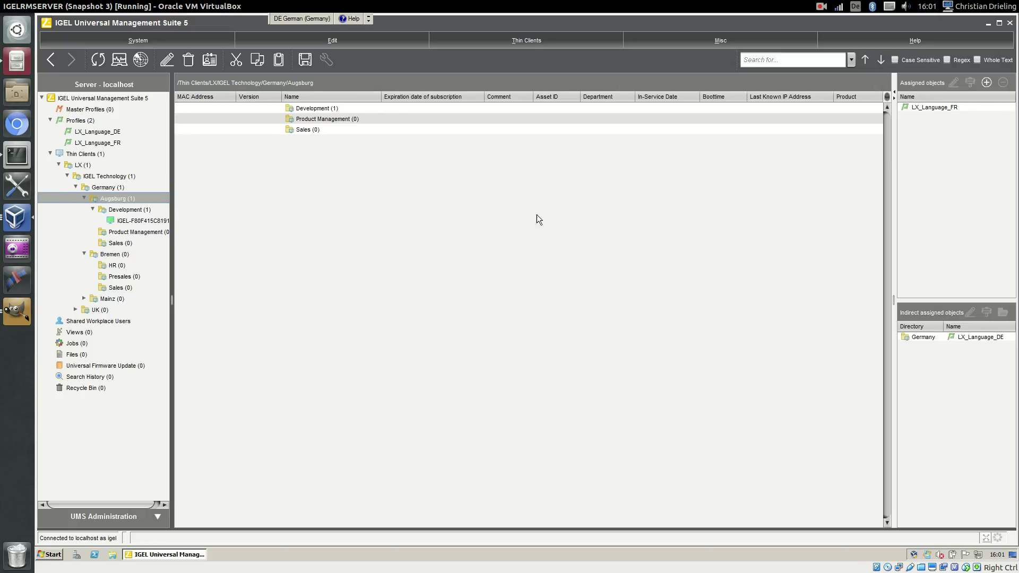
click(109, 187)
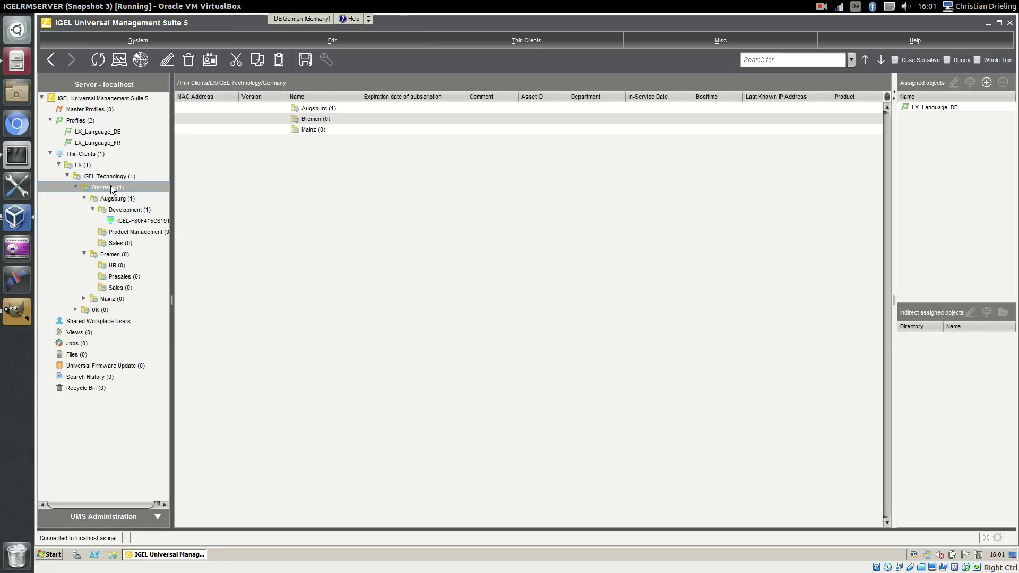
click(133, 221)
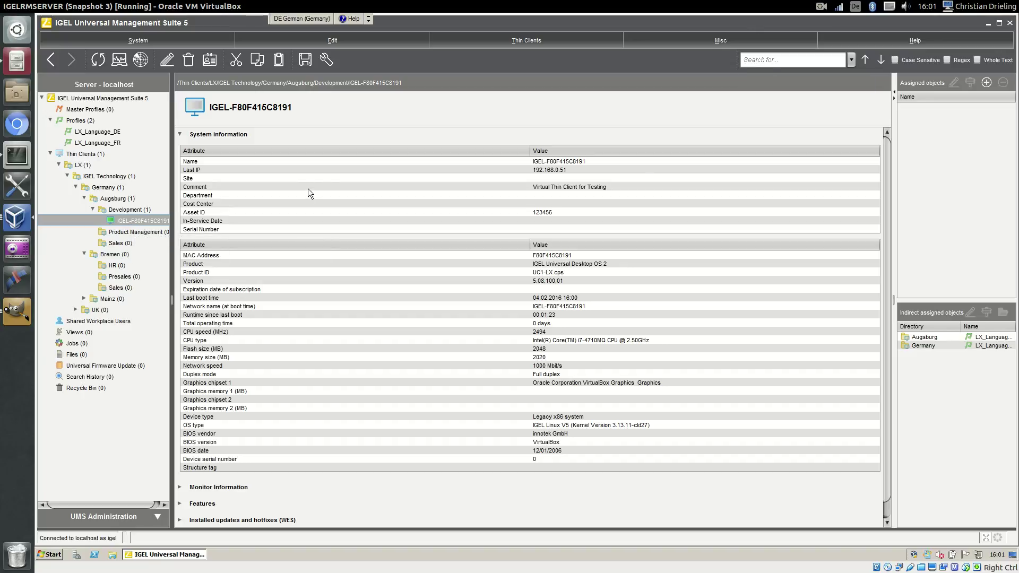
Step: Detach LX_Language_FR from the Augsburg folder, applying at next reboot
click(118, 199)
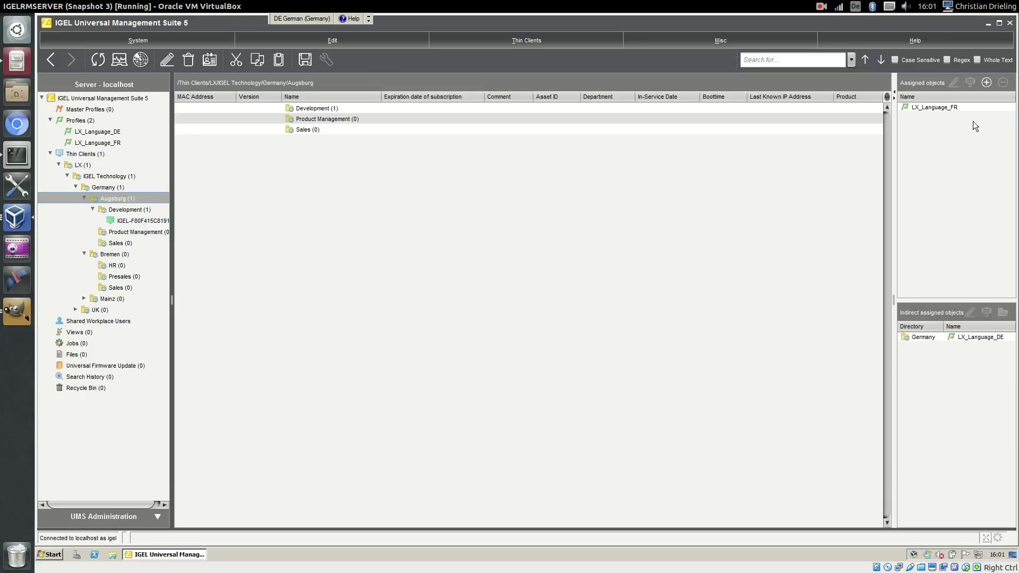
click(948, 107)
click(1003, 82)
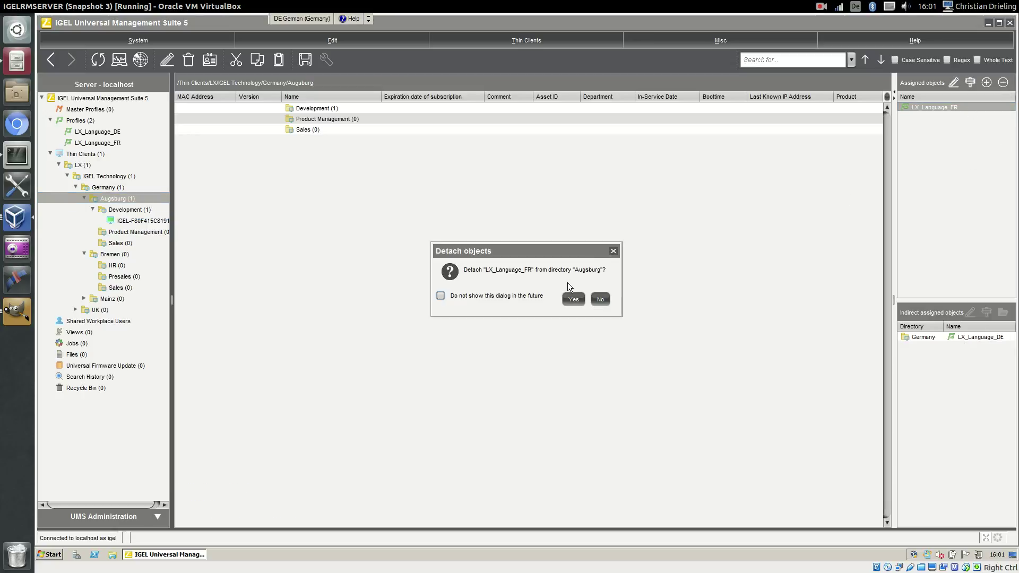
click(573, 299)
click(612, 316)
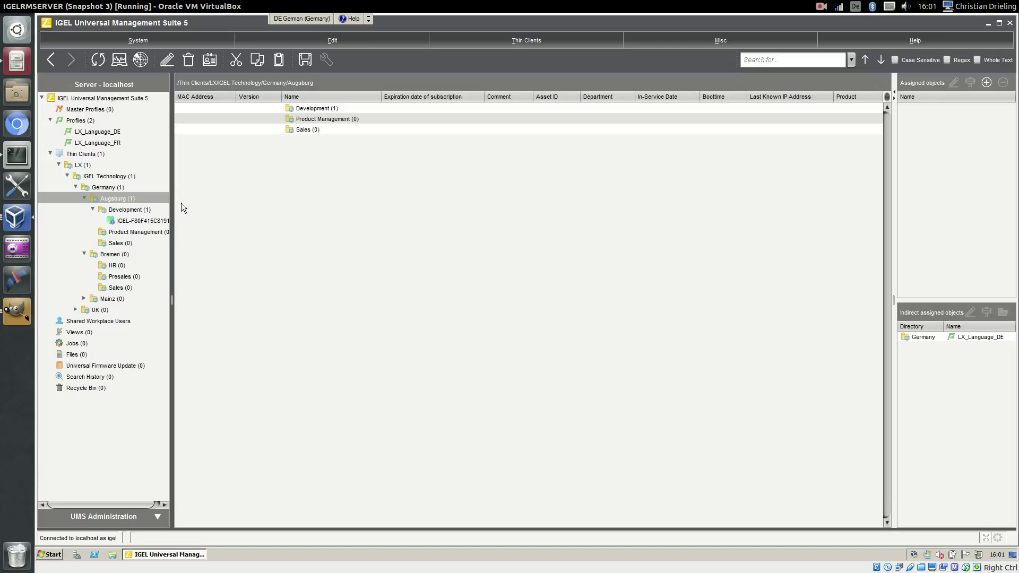
Step: Assign LX_Language_FR to the Germany folder, applying at next reboot
click(104, 187)
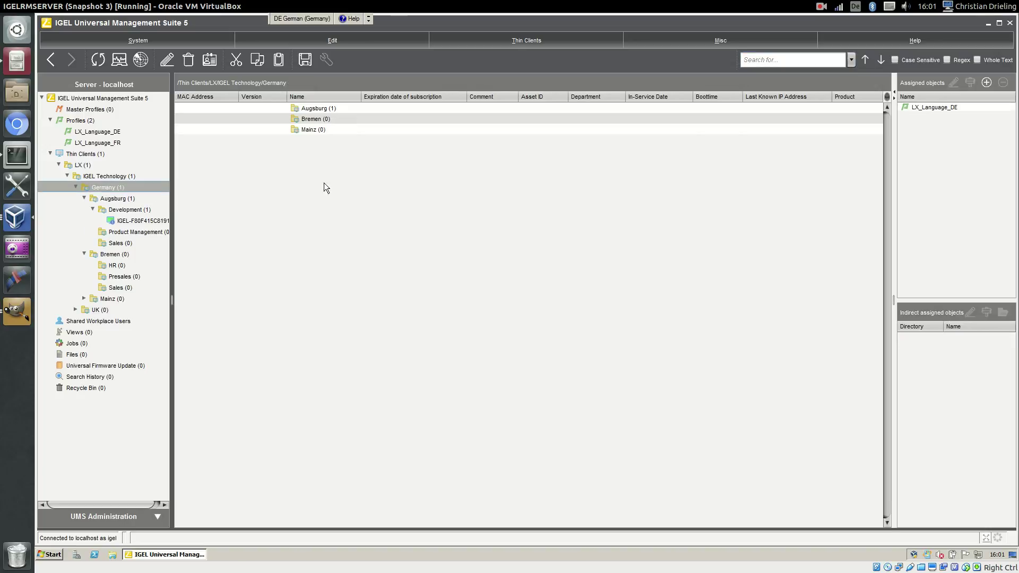
click(986, 82)
click(353, 196)
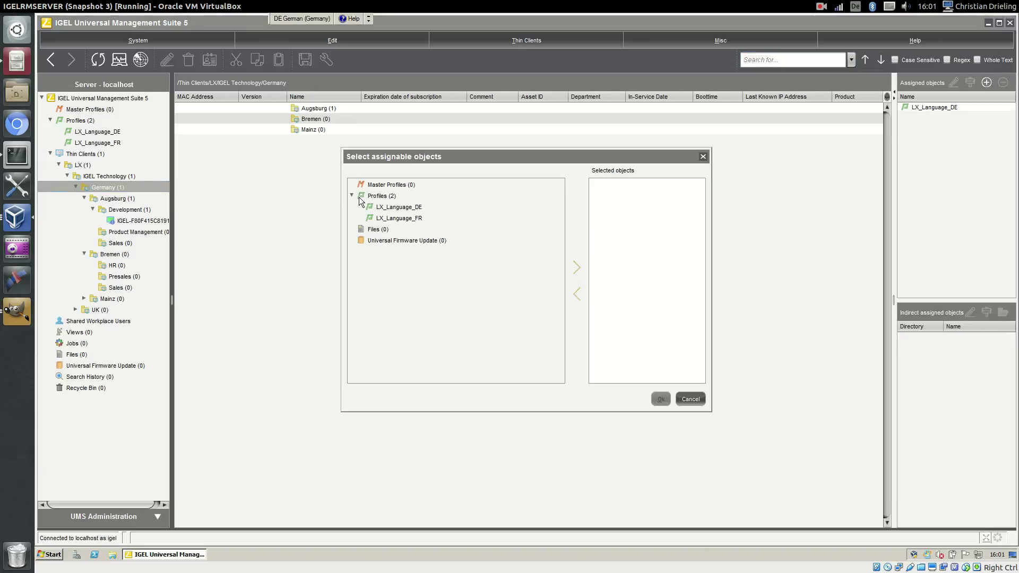
click(413, 218)
click(582, 267)
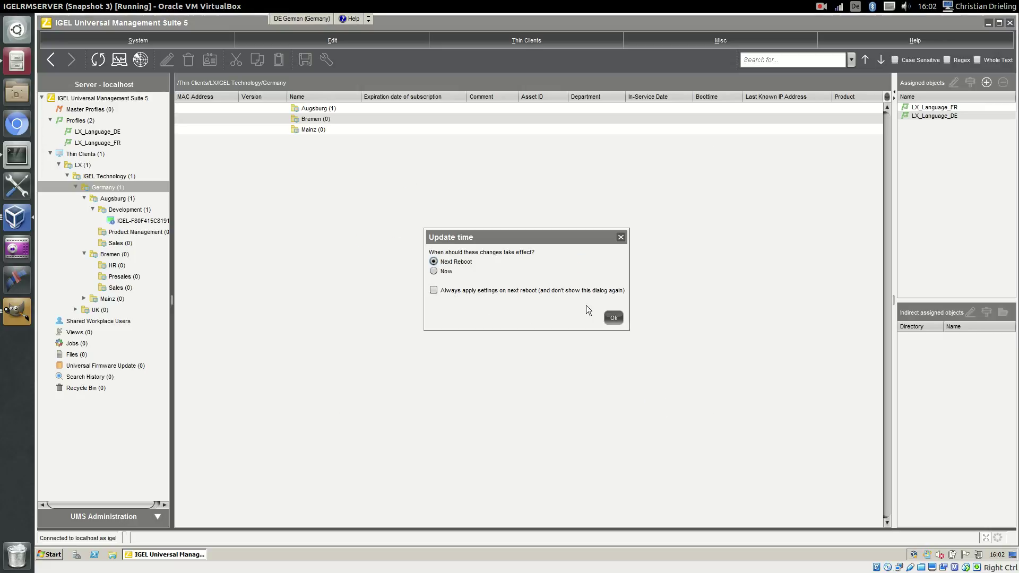
click(614, 318)
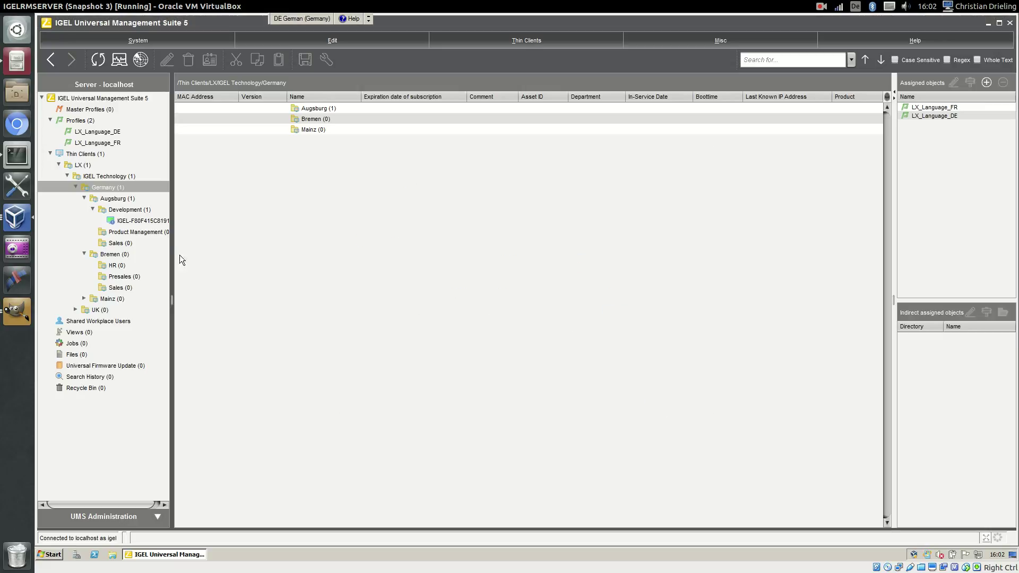
Step: Reboot thin client IGEL-F80F415C8191
right_click(150, 222)
click(197, 369)
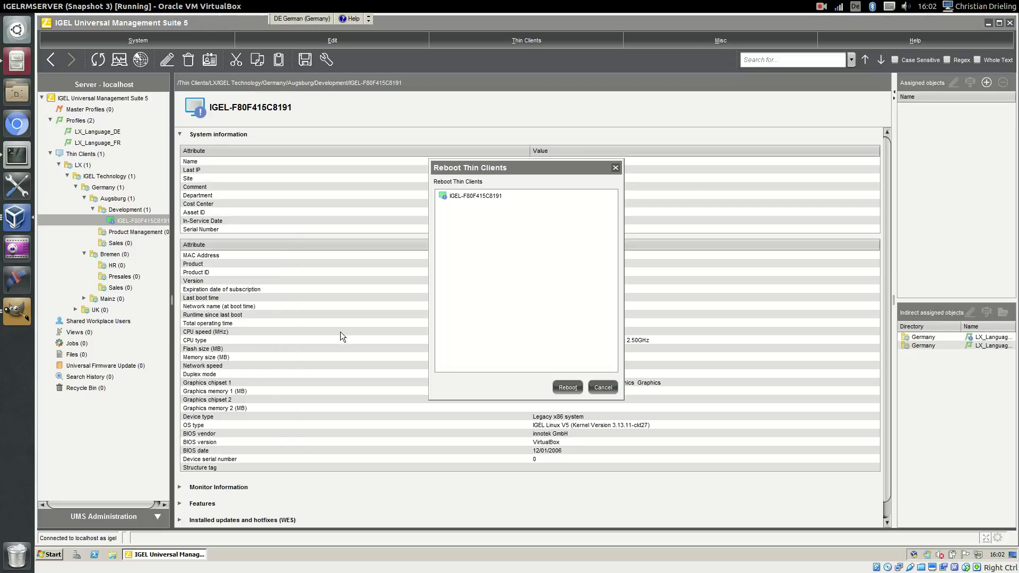
click(567, 387)
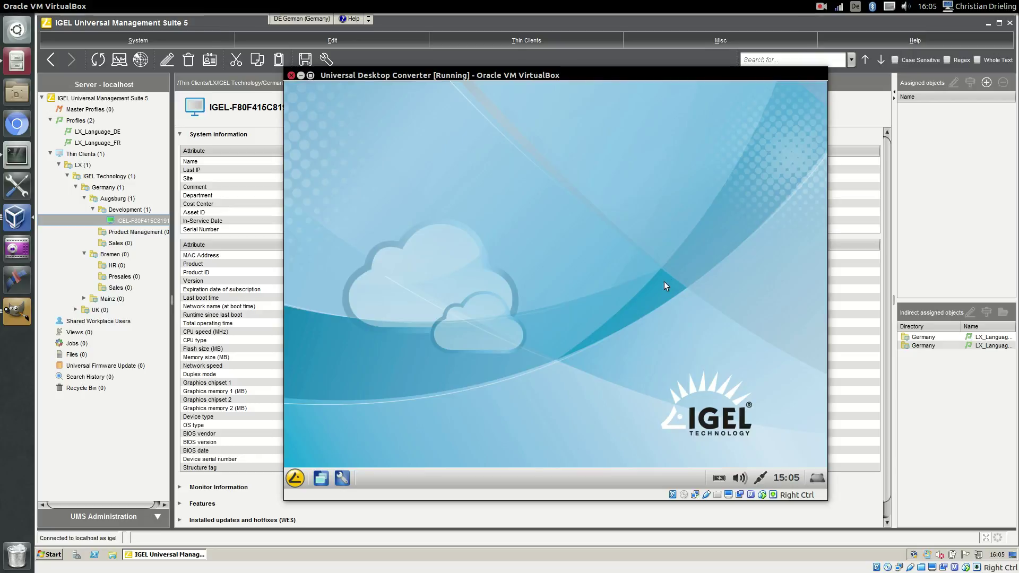
Step: Open the rebooted thin client's start menu, then return to the management console
click(293, 479)
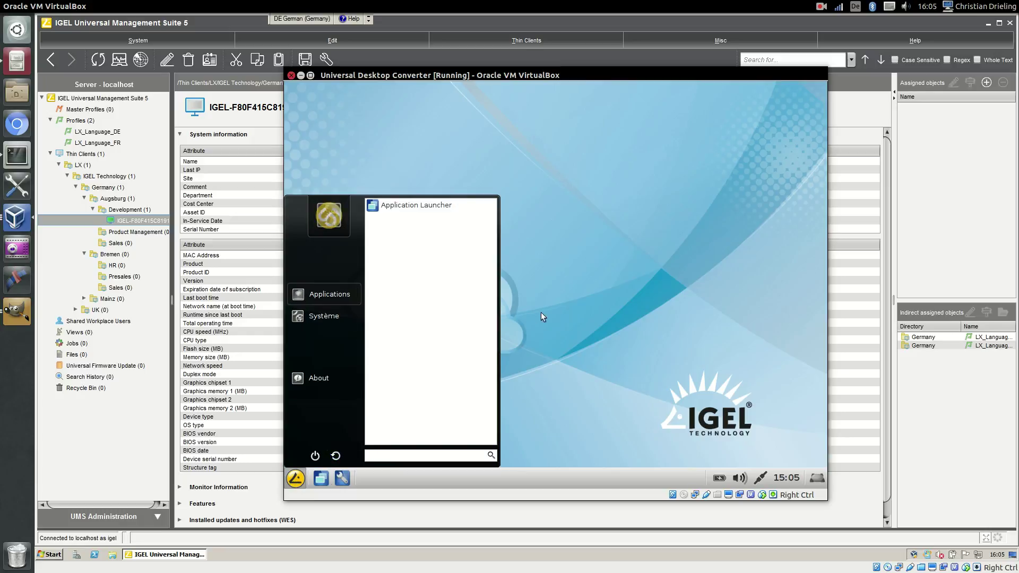
click(604, 30)
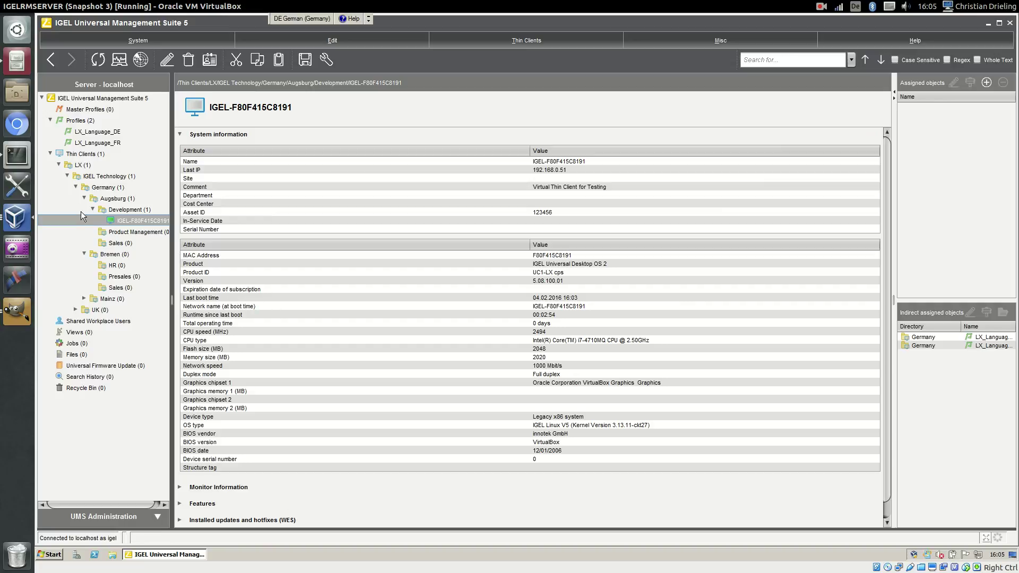
Step: Review Germany's assigned profiles, then the LX_Language_DE and LX_Language_FR profile details
click(103, 187)
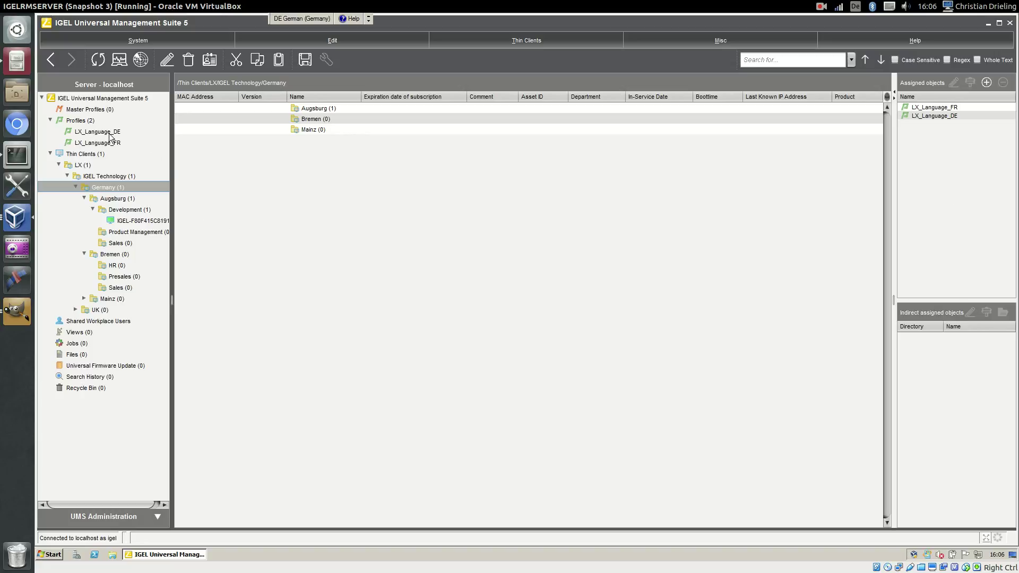
click(98, 131)
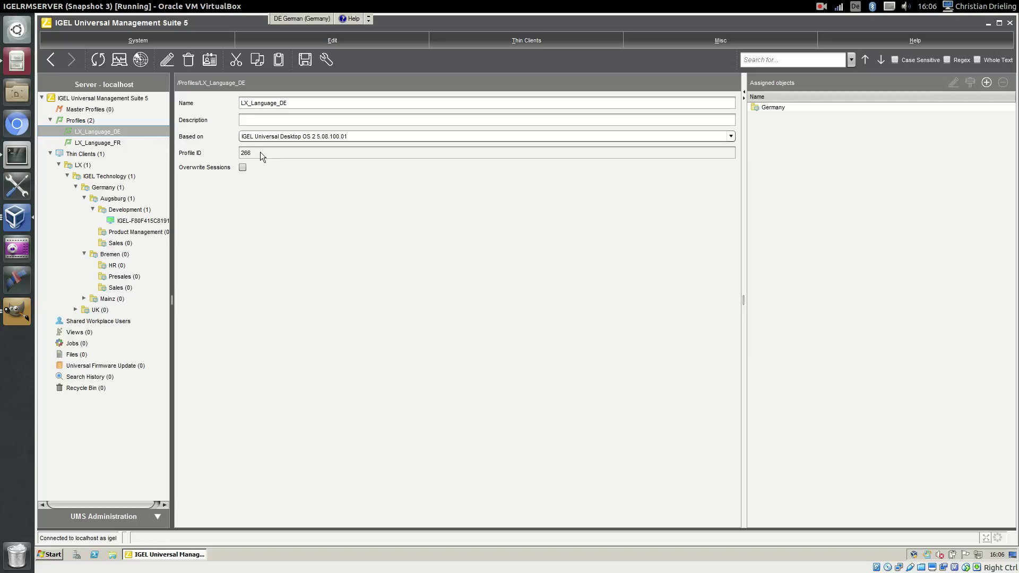
click(109, 142)
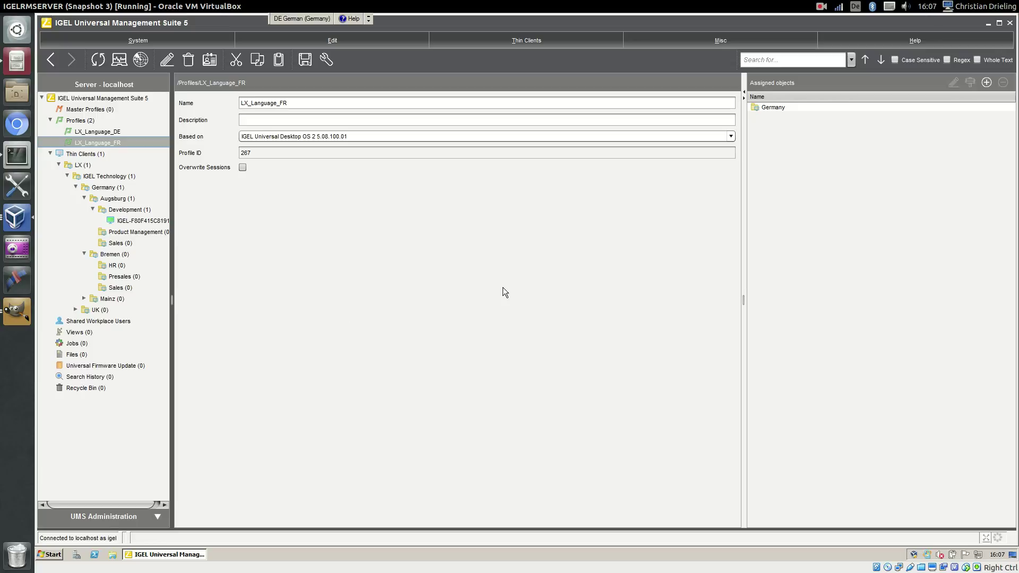
Step: Create profile LX_Shadwowing based on Universal Desktop OS 2 5.08.100.01
right_click(77, 121)
click(112, 235)
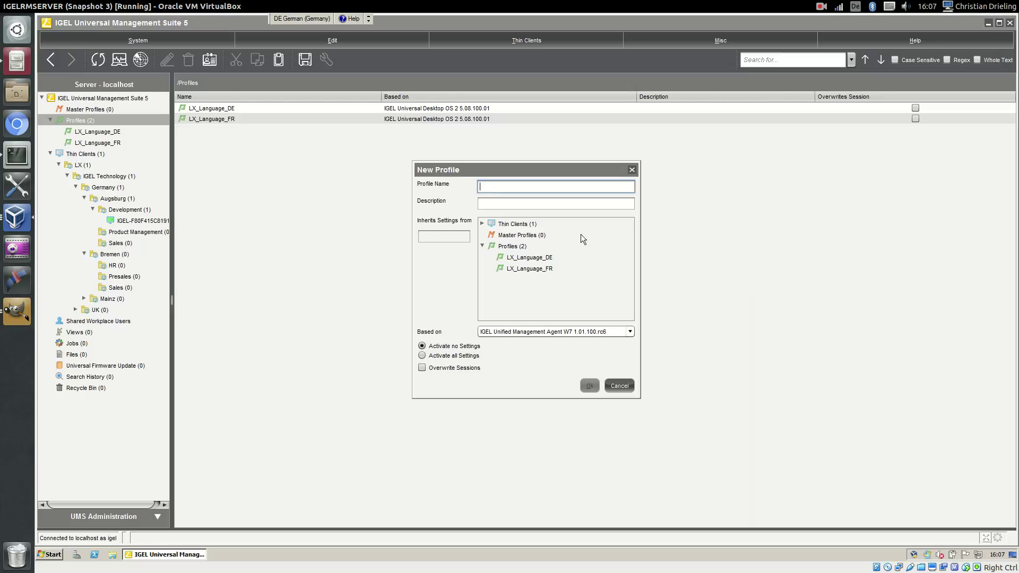
text(LX_Shadwowing)
click(539, 331)
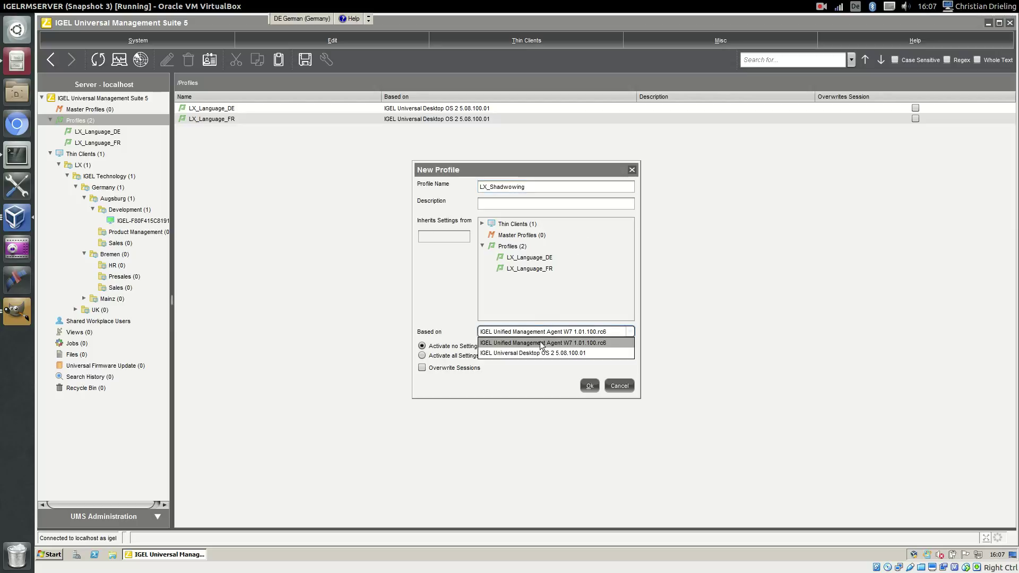
click(545, 353)
click(589, 386)
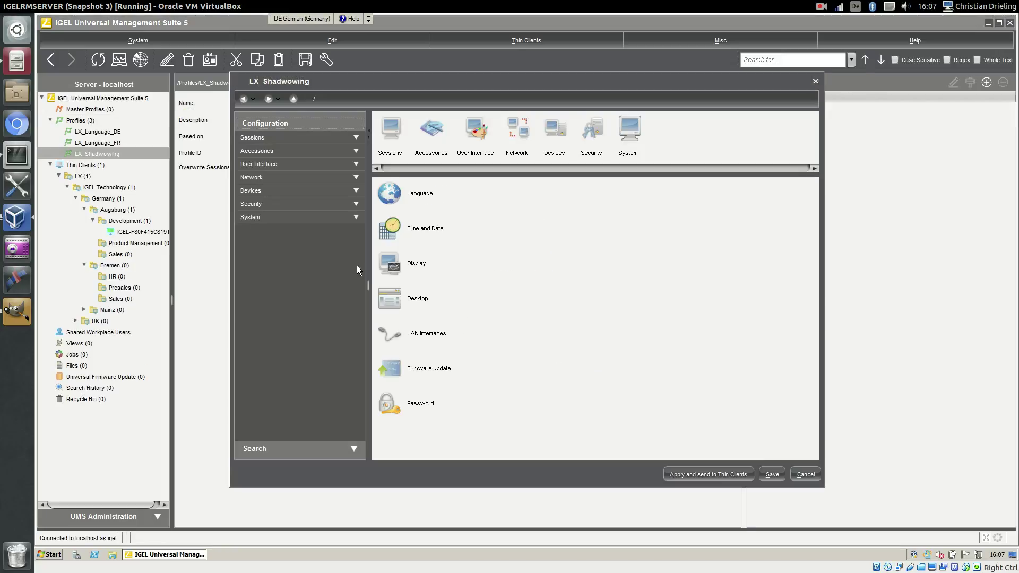
Step: Enable Allow Remote Shadowing without prompting the user, and save the profile
click(281, 218)
click(267, 259)
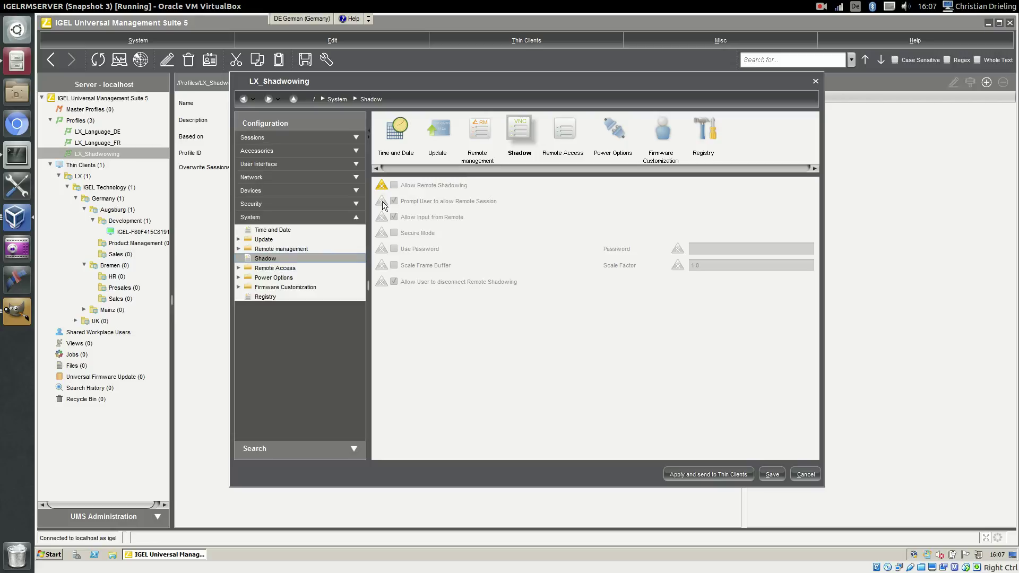
click(394, 185)
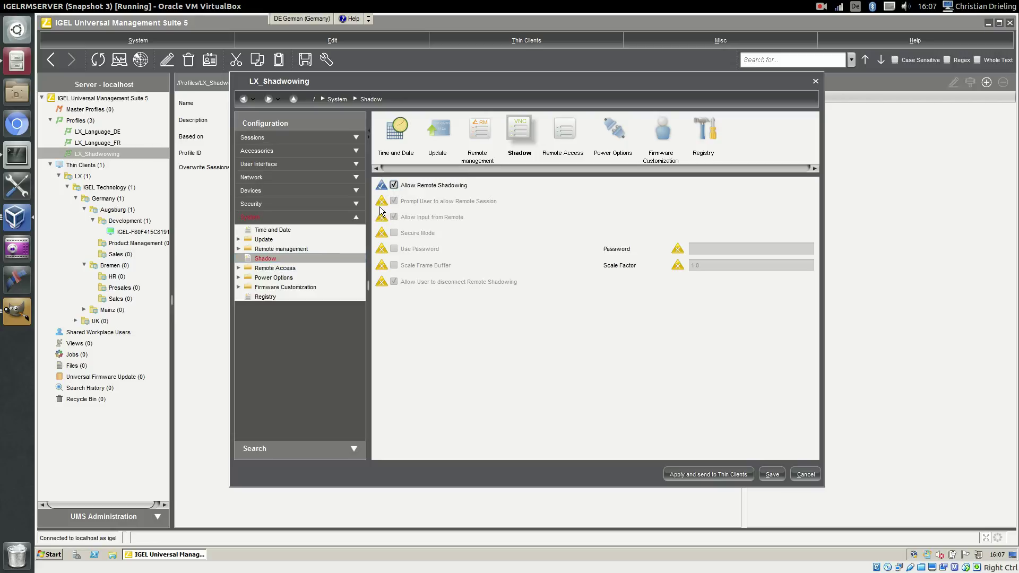
click(394, 201)
click(394, 201)
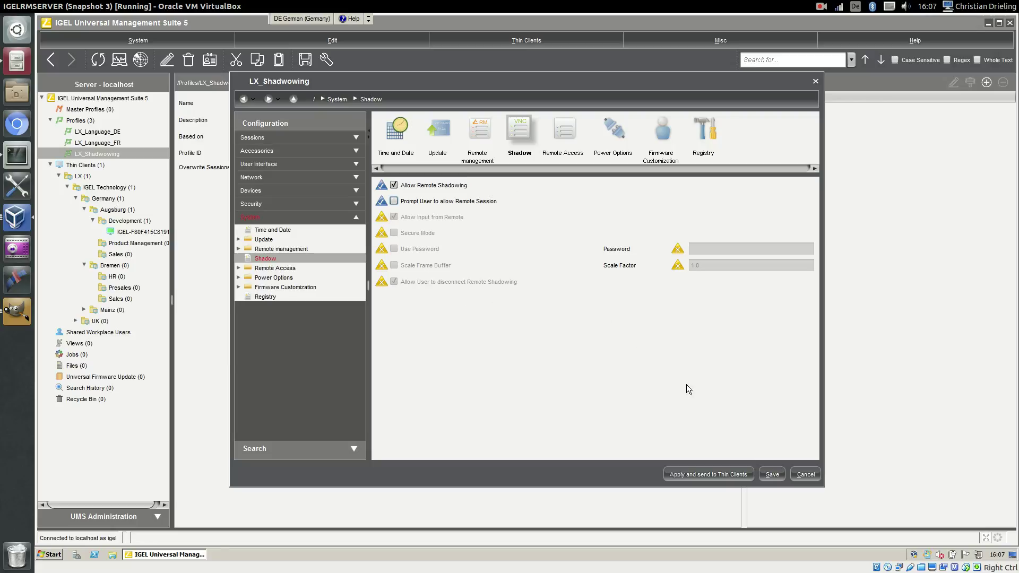
click(774, 476)
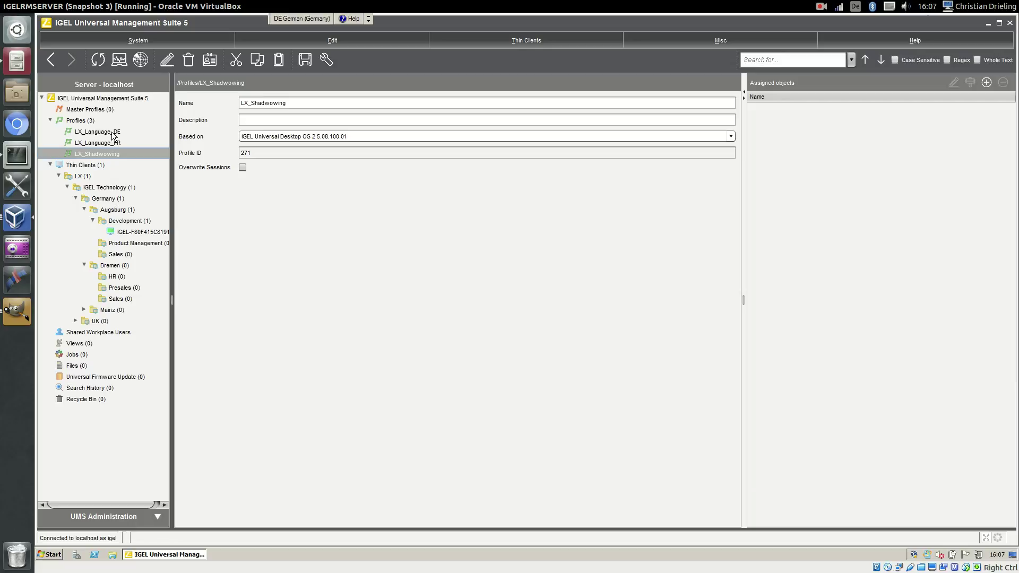
Step: Assign LX_Shadwowing to the LX folder, applying the change now
drag(107, 152, 74, 182)
click(440, 270)
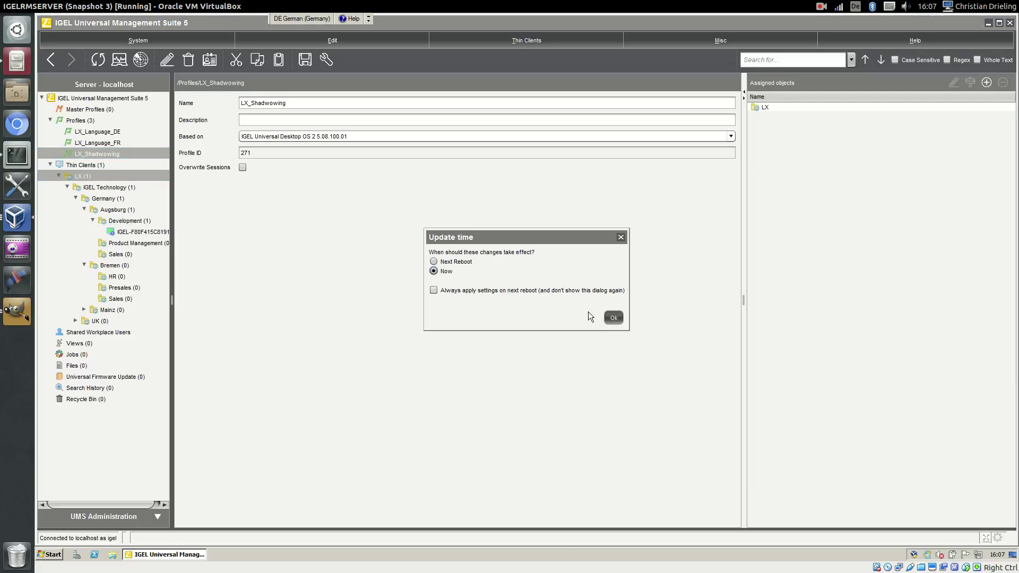
click(613, 318)
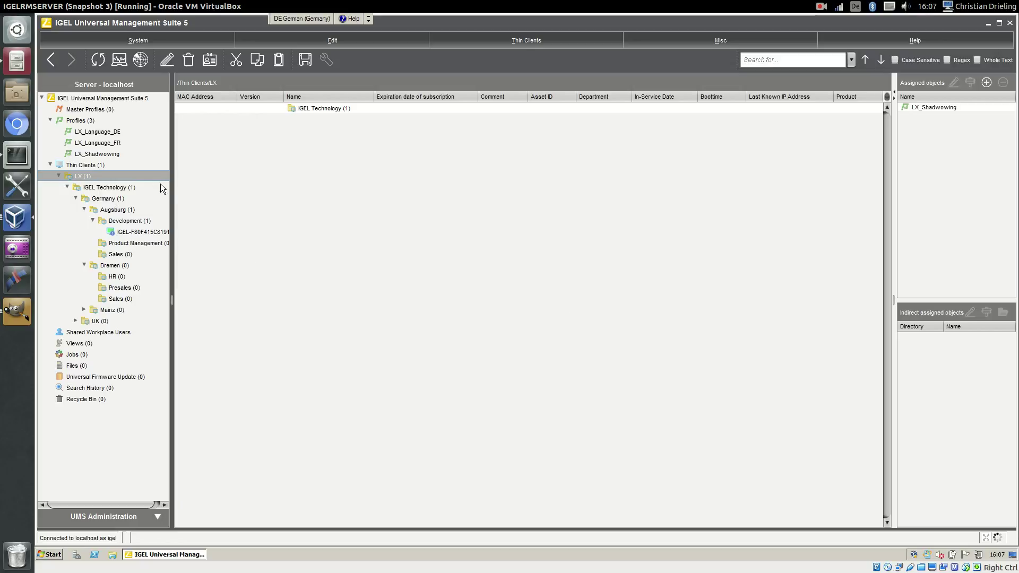
Step: Create a new profile named LX_Shadowing_Germany
right_click(80, 123)
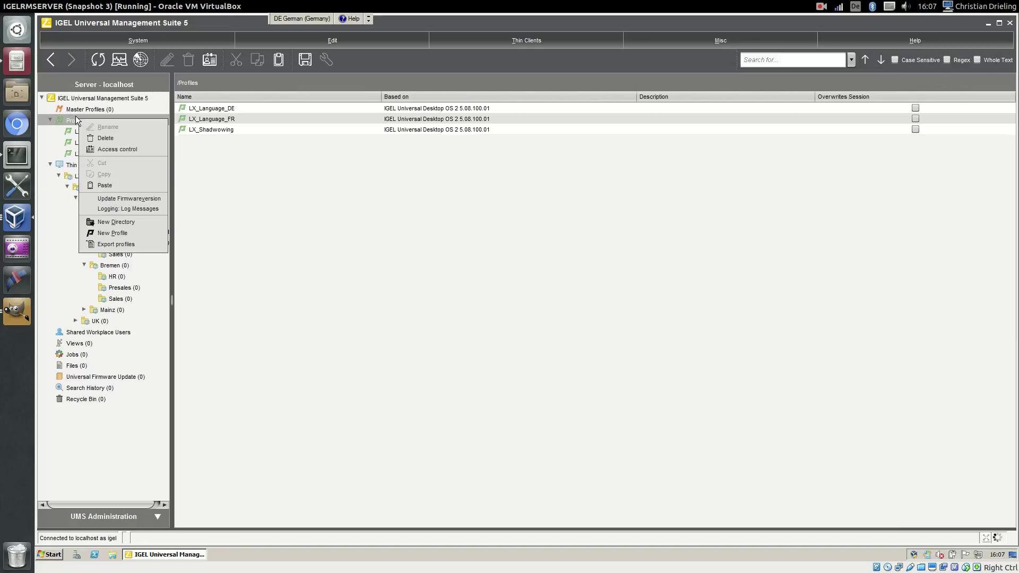
click(117, 234)
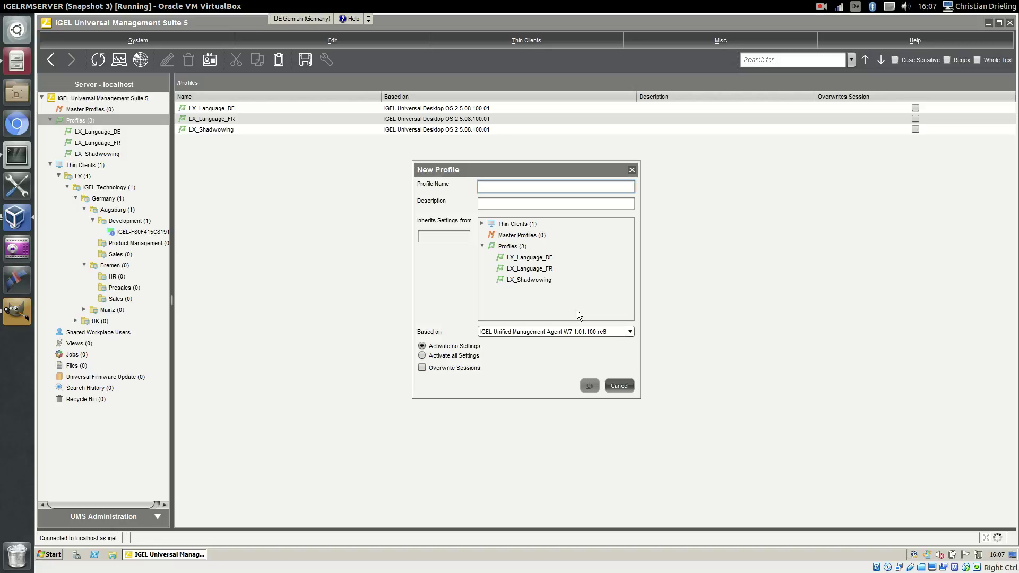
text(LX_Shadowing_)
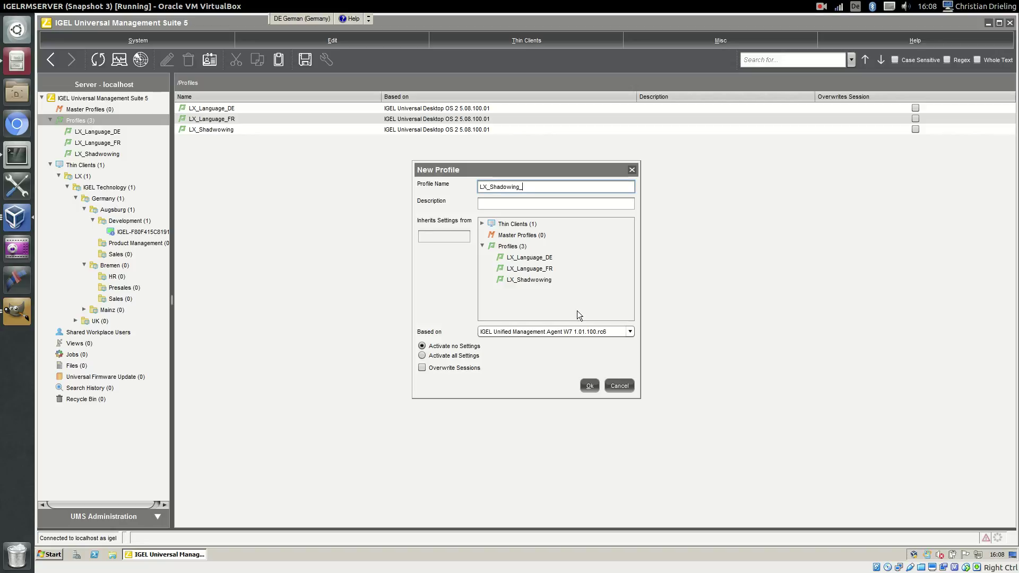
text(Germany)
key(Return)
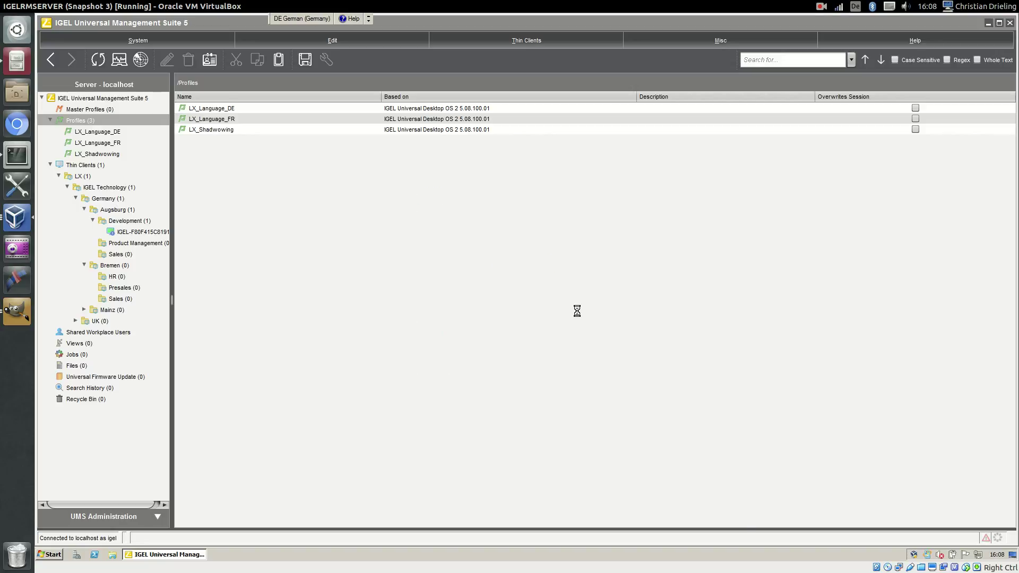
Step: Under System > Shadow, enable Allow Remote Shadowing with Prompt User
click(311, 222)
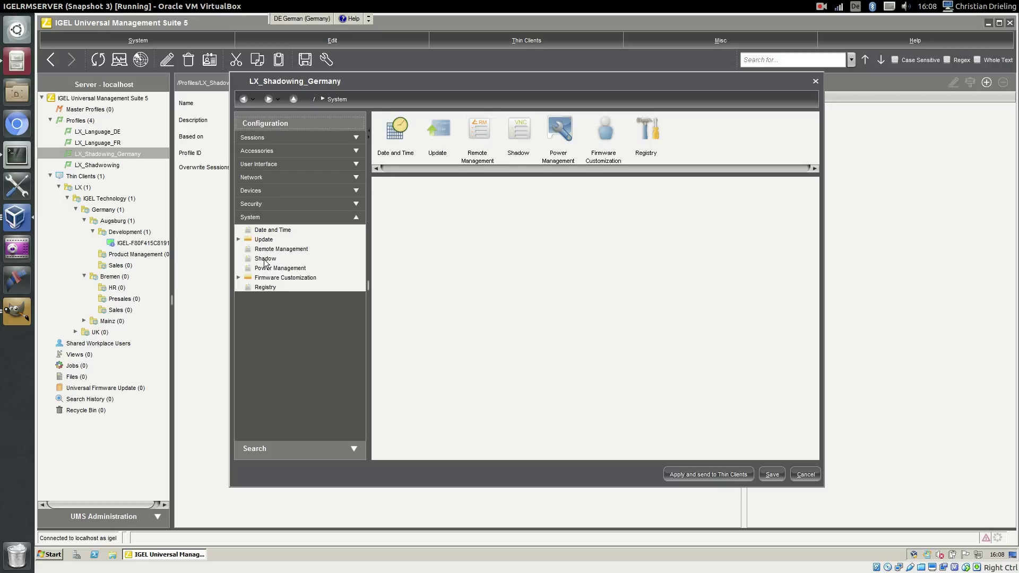
click(266, 259)
click(387, 187)
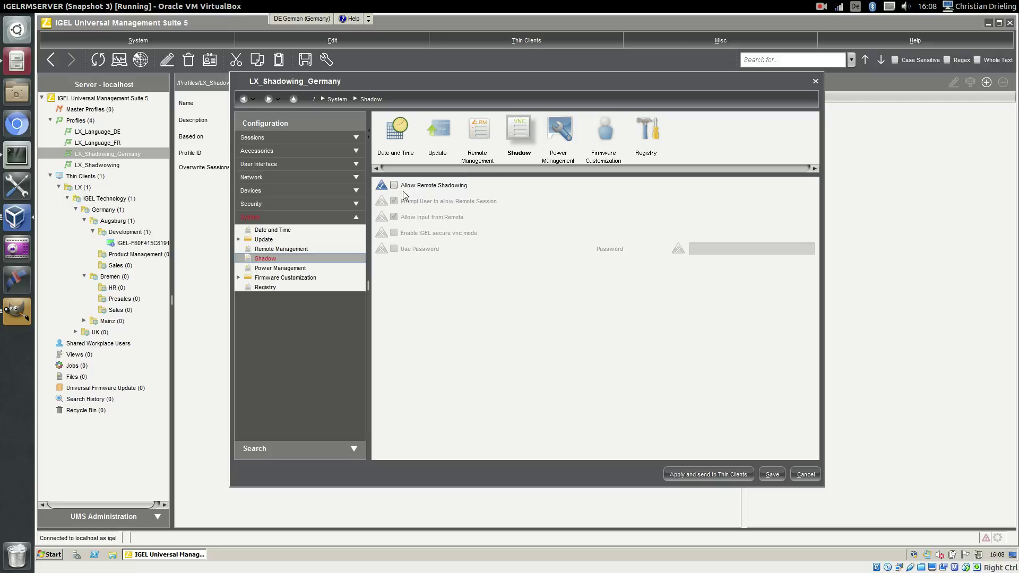
click(394, 185)
click(382, 201)
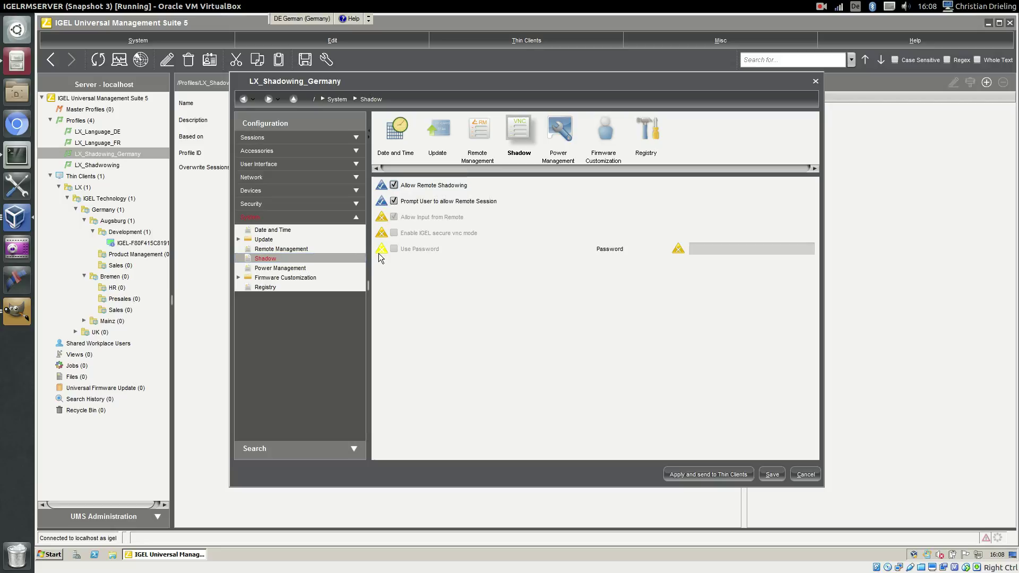
Step: Require a password for shadowing, enter it, and save the profile
click(379, 252)
click(394, 250)
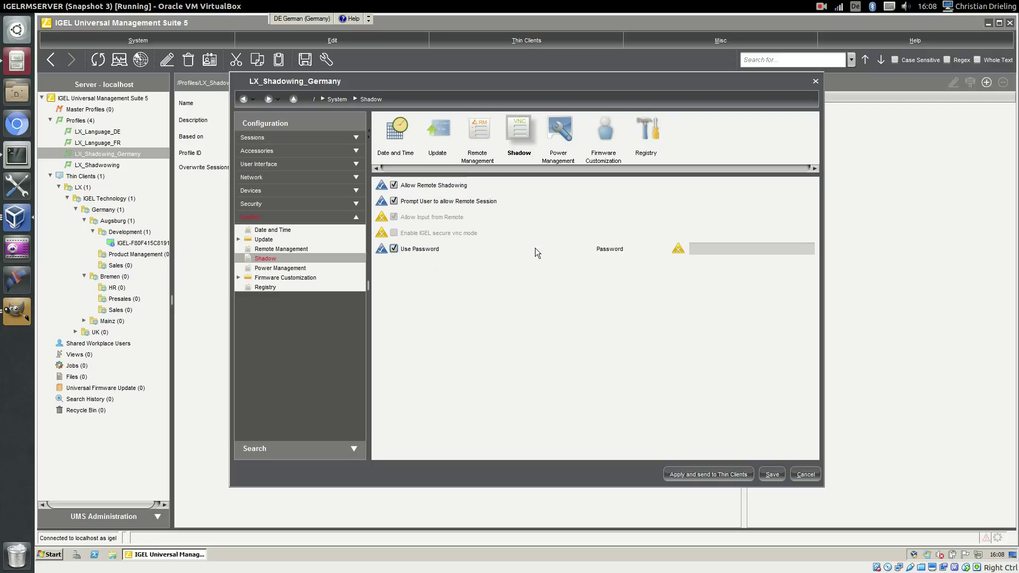
click(678, 250)
click(708, 245)
text(***)
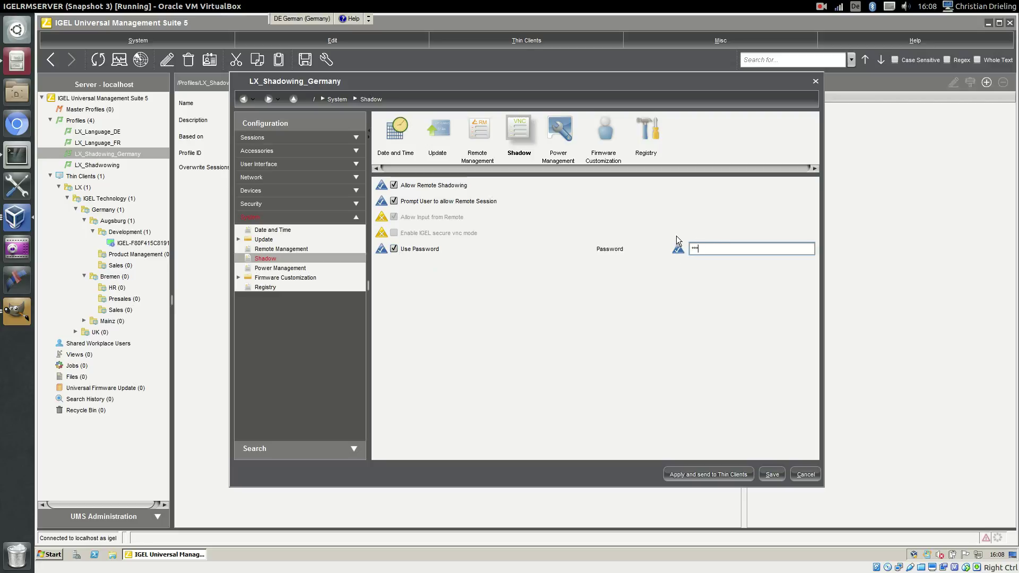
text(*)
click(773, 474)
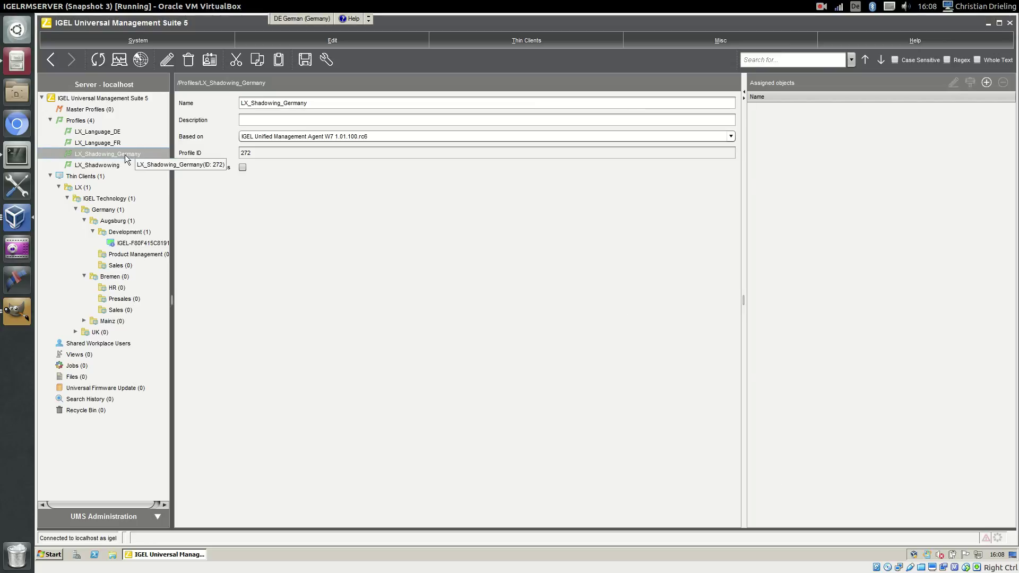
Step: Assign LX_Shadowing_Germany to the Germany folder immediately, then review the profiles assigned to LX and Germany
drag(124, 152, 114, 210)
click(433, 271)
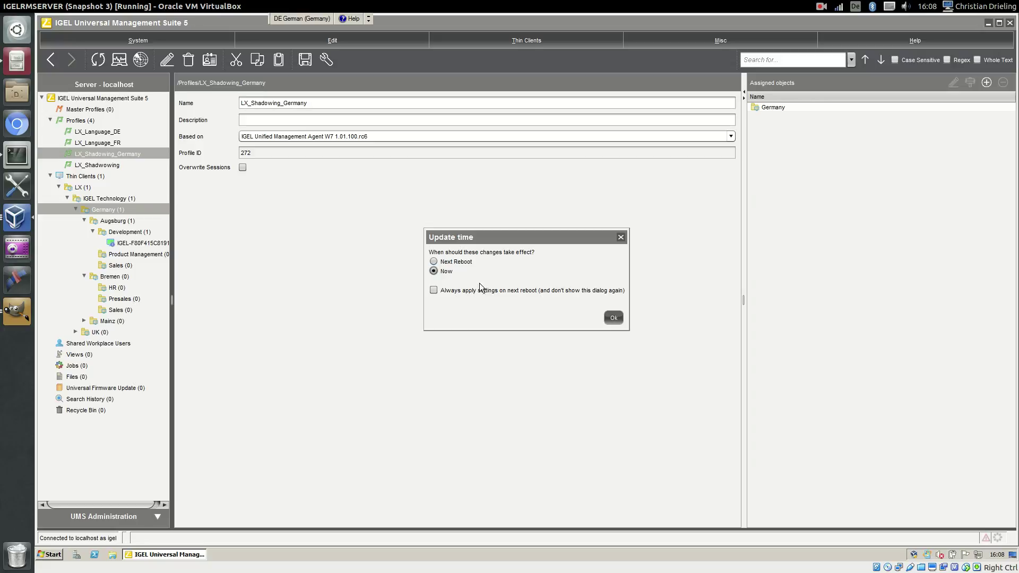
click(613, 318)
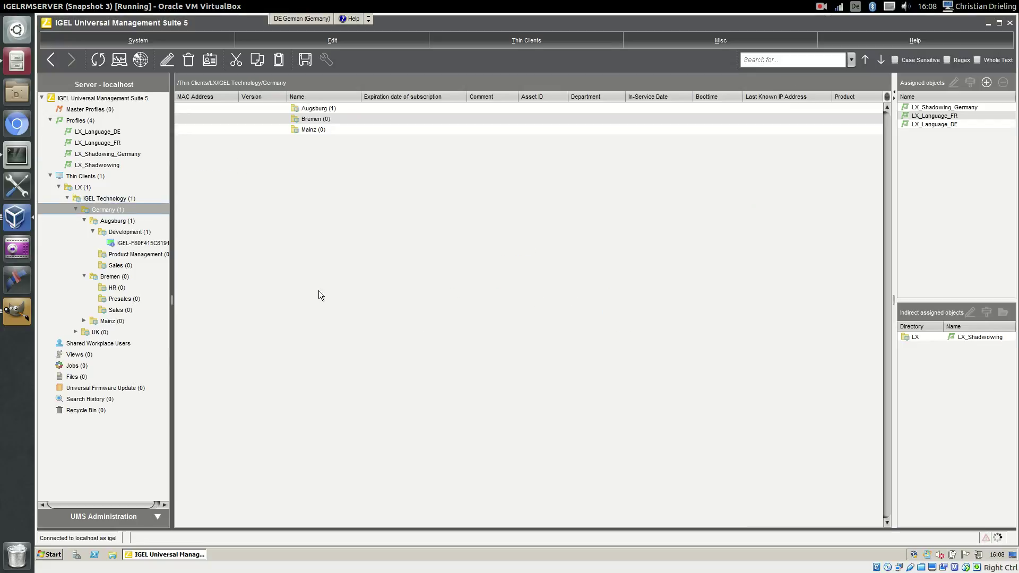
click(71, 190)
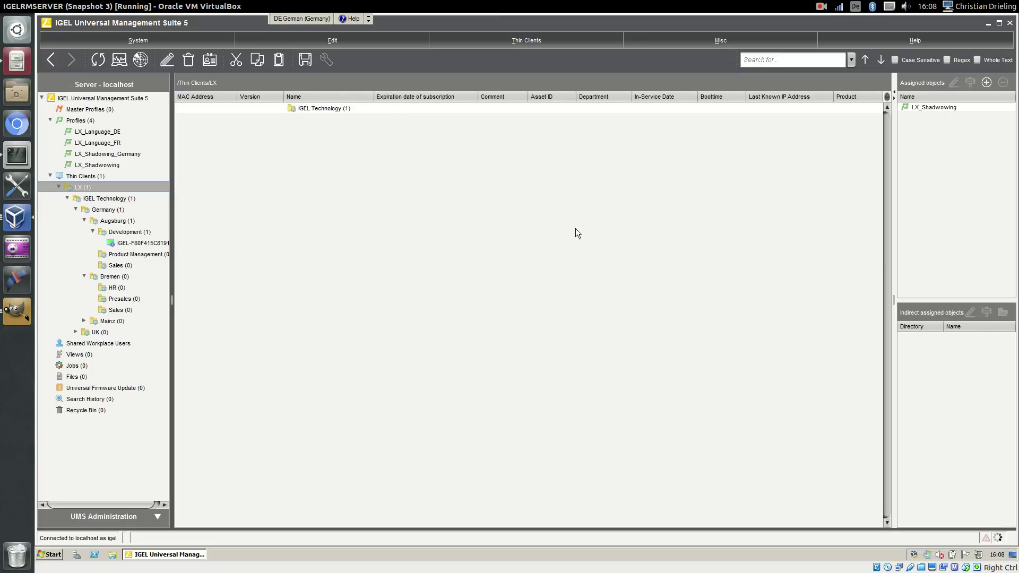
click(106, 210)
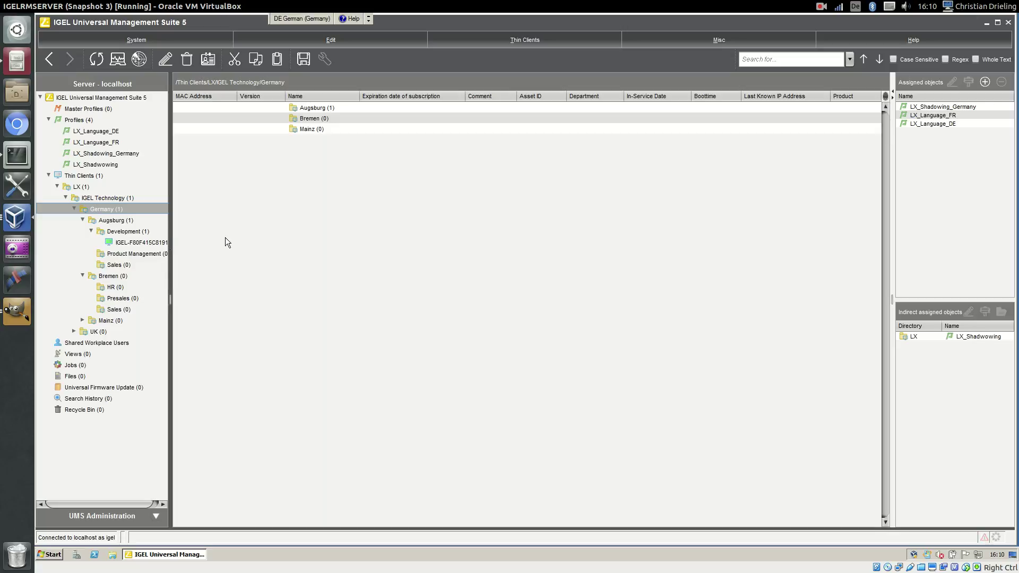
Step: Open IGEL-F80F415C8191's configuration and view its merged System > Shadow settings
right_click(141, 240)
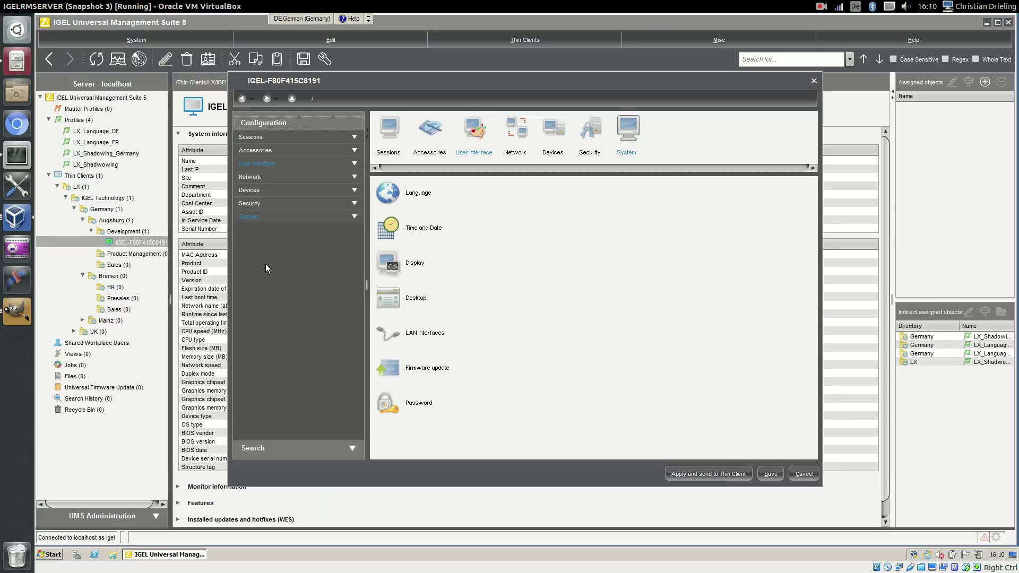
click(263, 216)
click(277, 258)
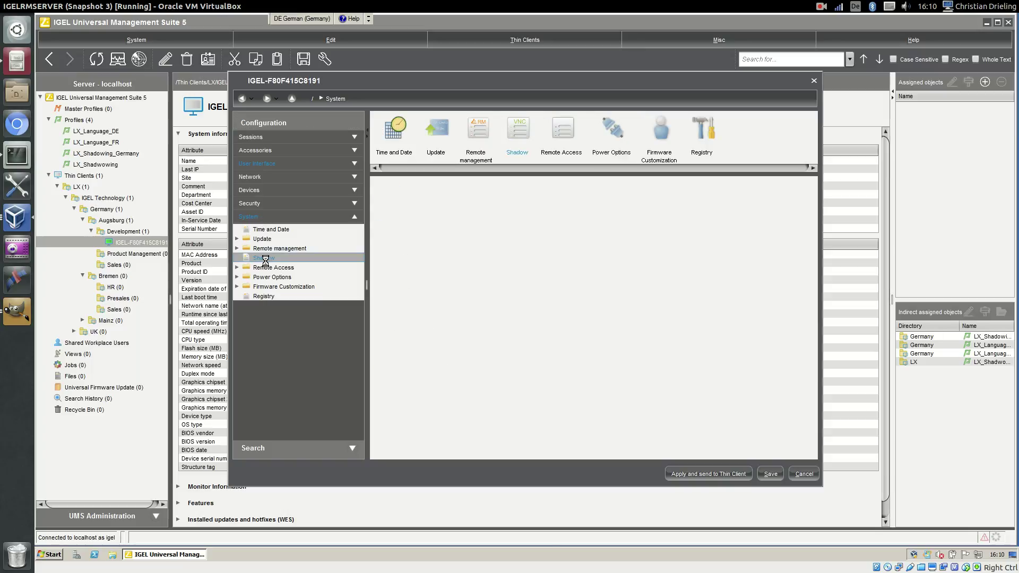